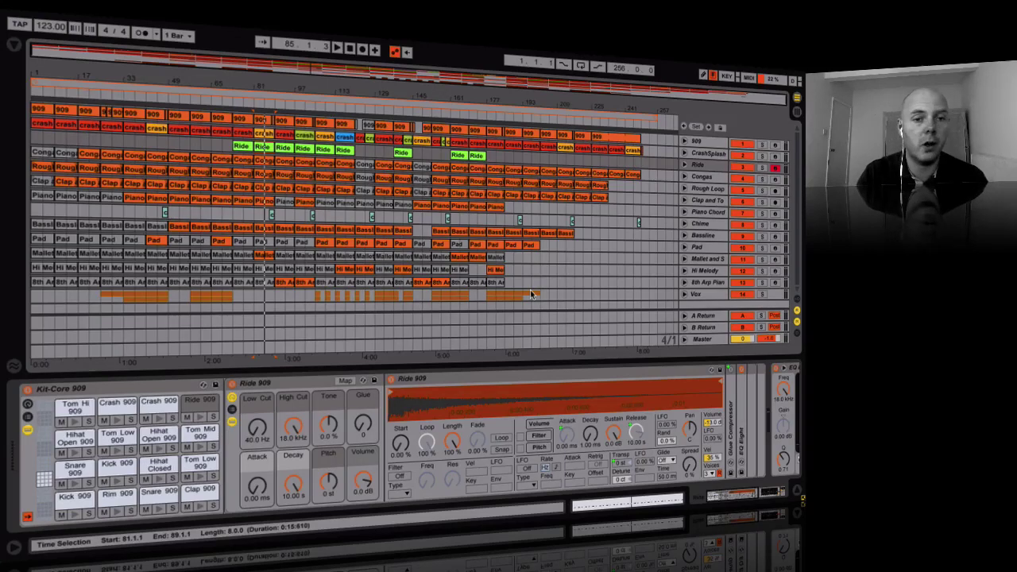
Play the whole arrangement from bar 1 and inspect the opening bars up close.
key("ctrl+a")
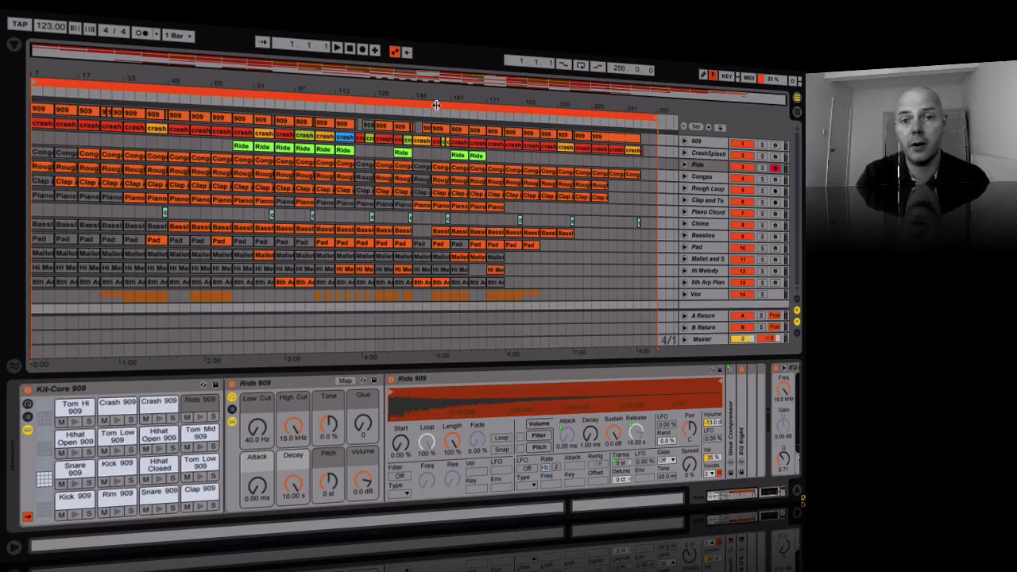
key("space")
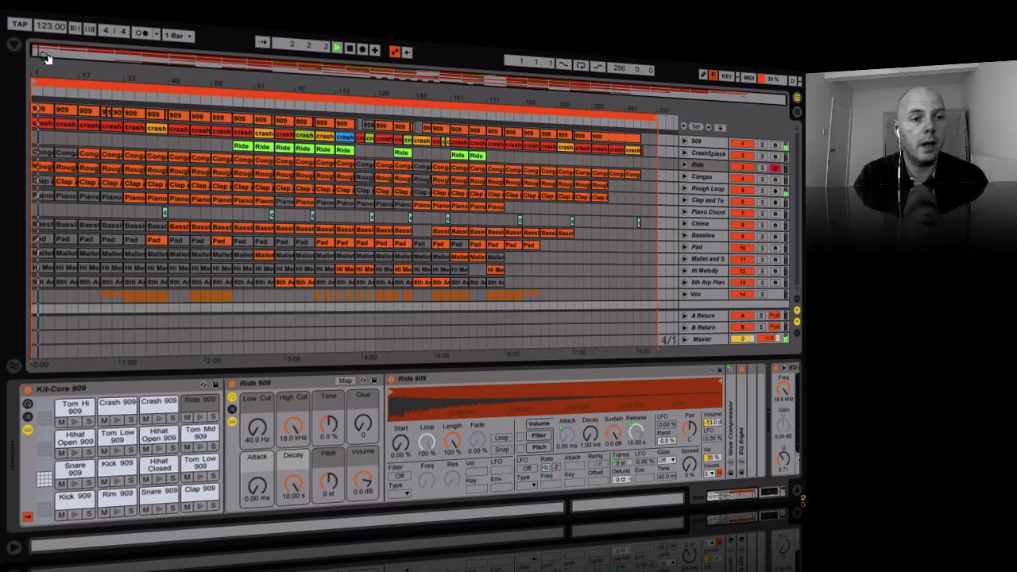
left_click_drag(45, 66, 46, 127)
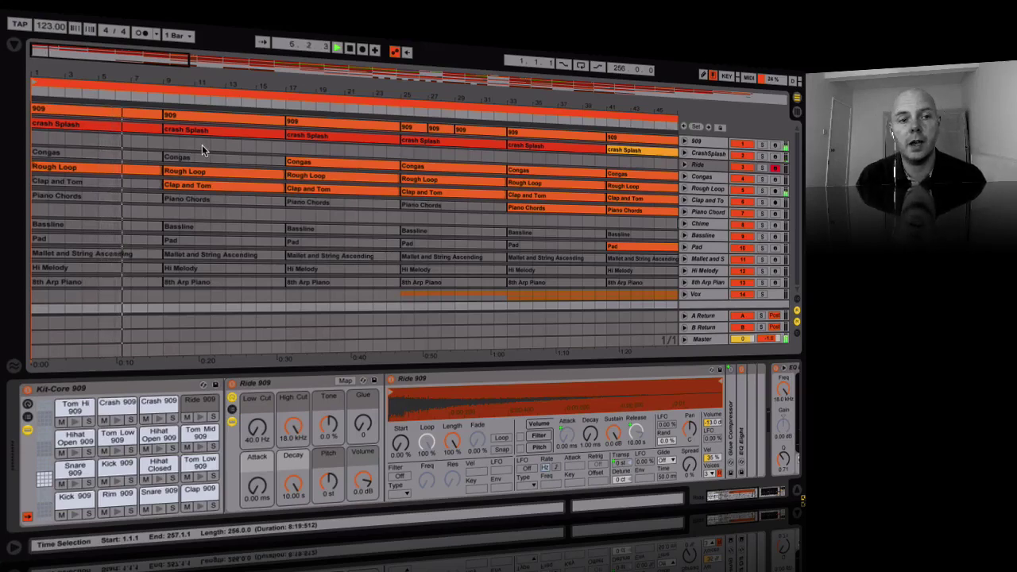
left_click(622, 130)
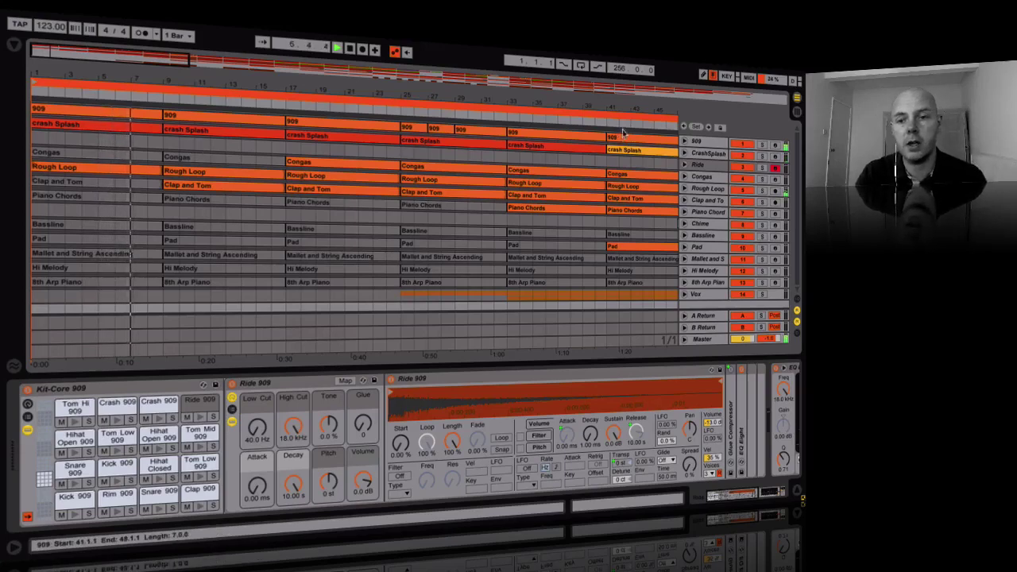
Unfold the CrashSplash and 909 tracks to examine their notes and the Kick-909 Decay automation across the arrangement.
left_click(684, 152)
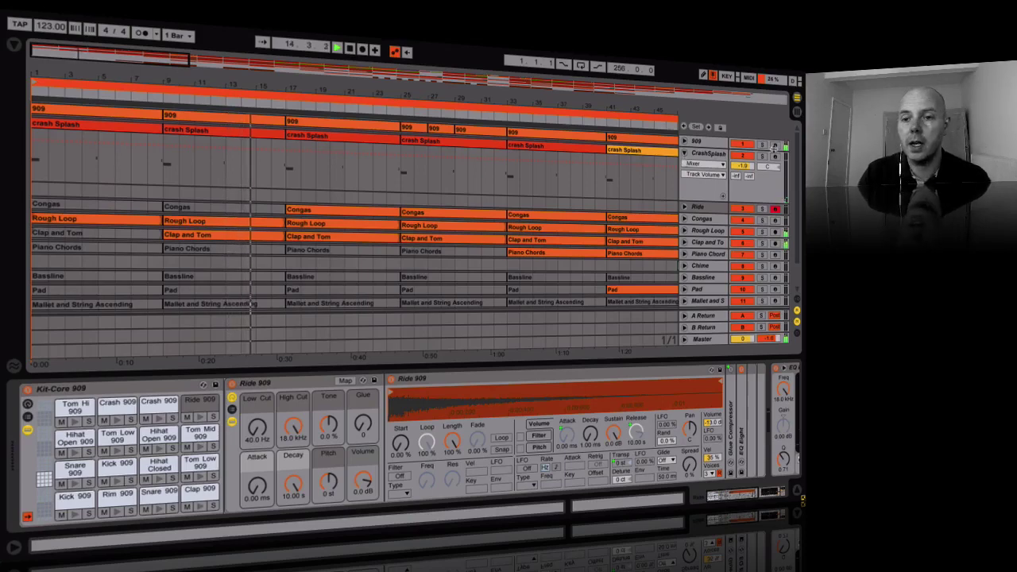
left_click(685, 142)
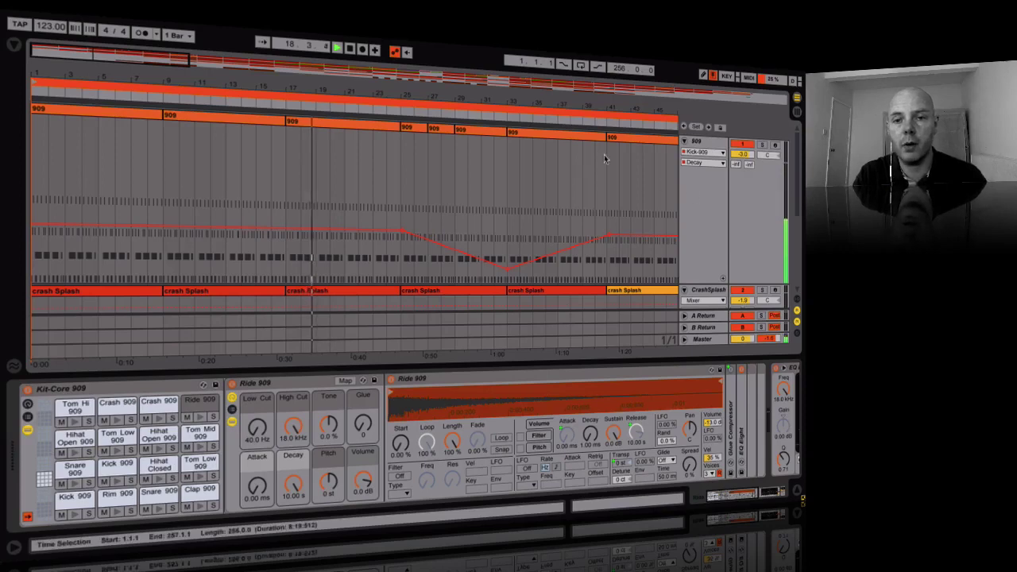
key("minus")
key("minus")
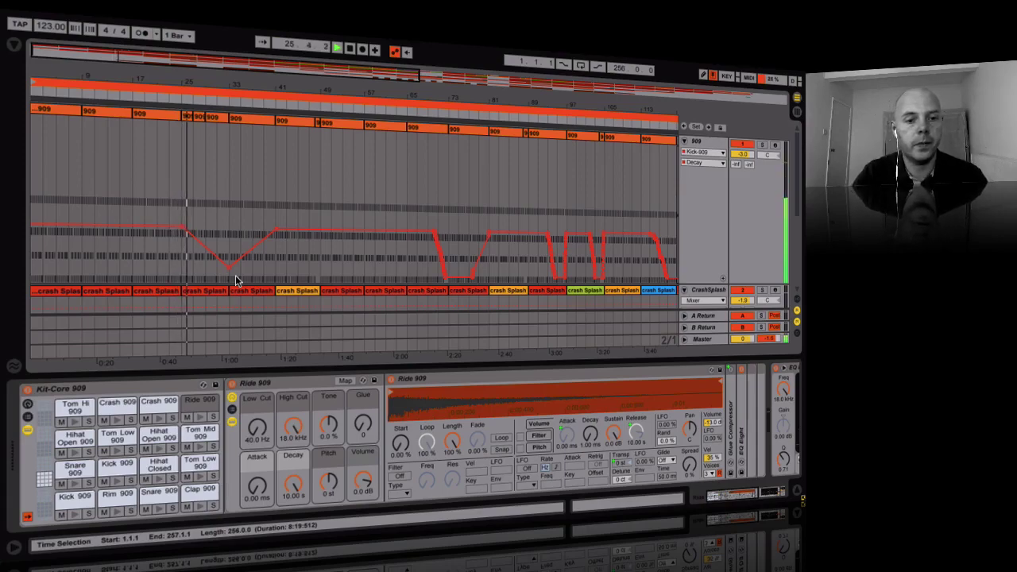
Look through the clips on all tracks around bars 9 to 121 to examine where each part enters and drops out.
key("ctrl+a")
scroll(235, 281, "down", 5)
scroll(236, 275, "down", 3)
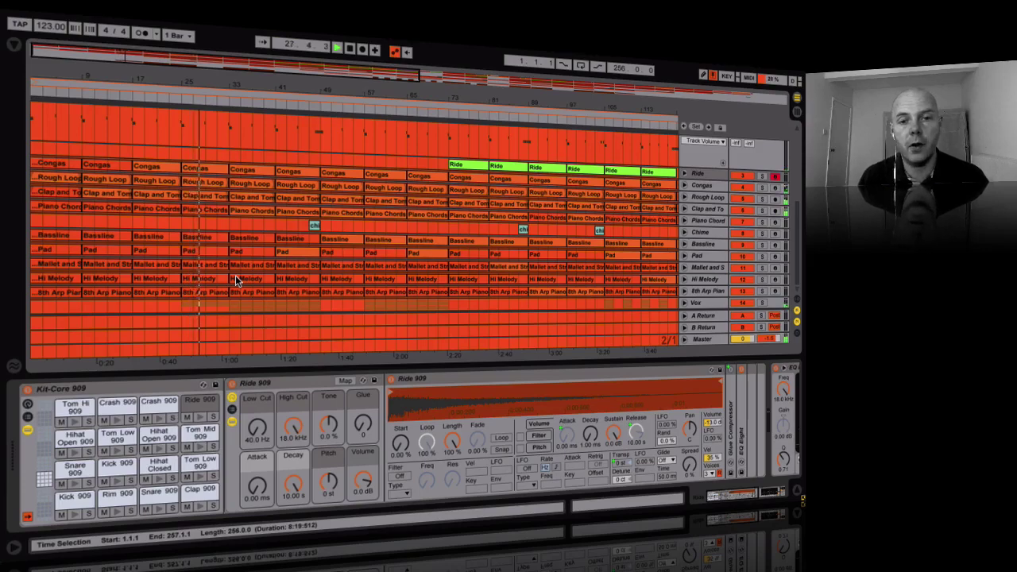
scroll(236, 275, "down", 5)
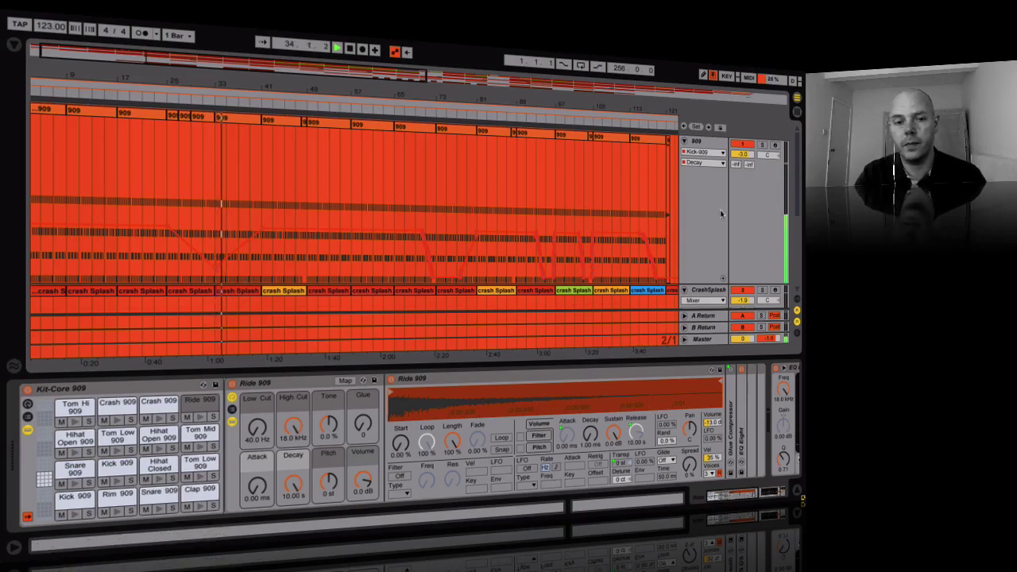
scroll(720, 209, "down", 5)
scroll(719, 210, "down", 3)
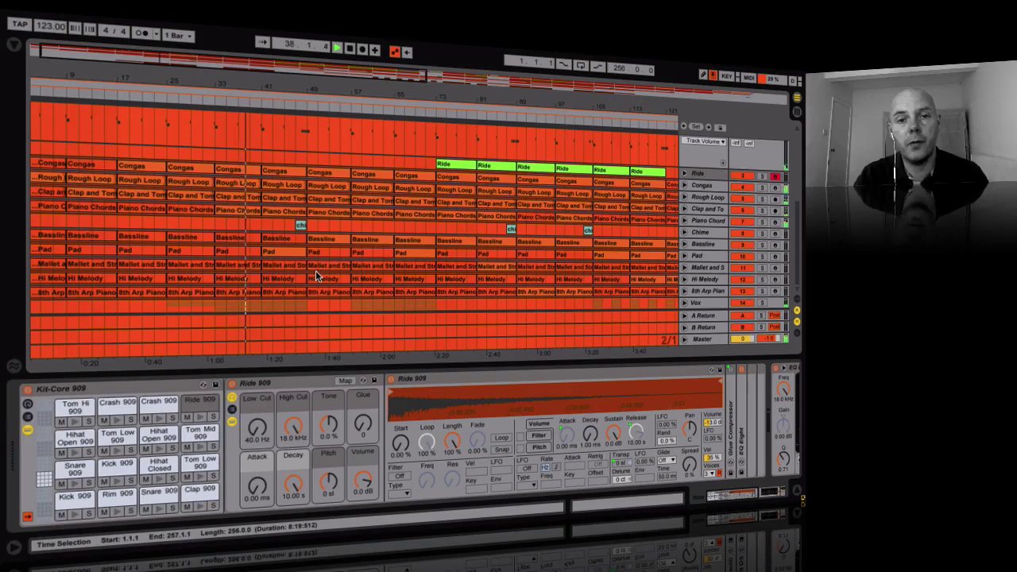
scroll(316, 270, "up", 1)
scroll(316, 270, "up", 2)
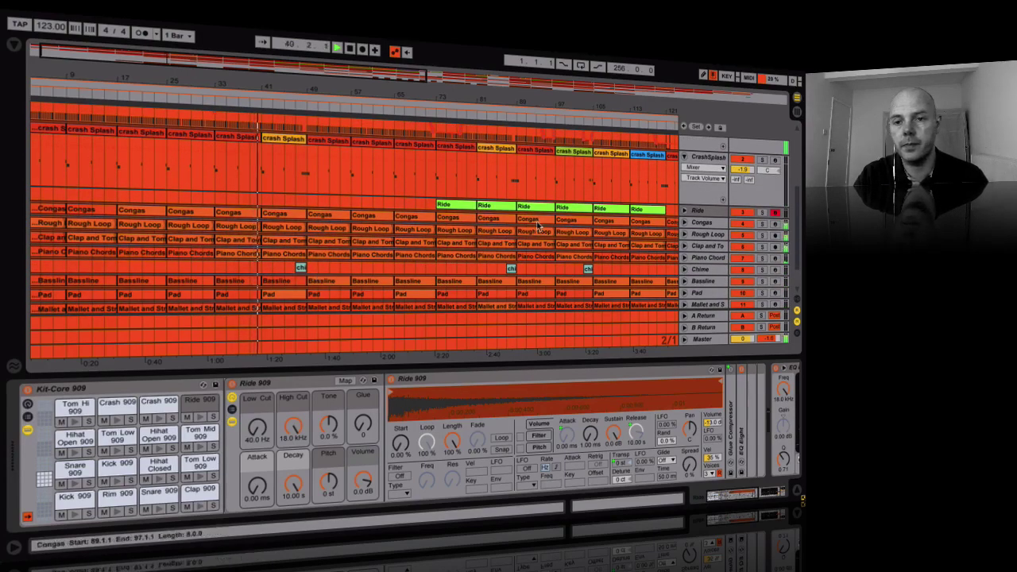
left_click(656, 194)
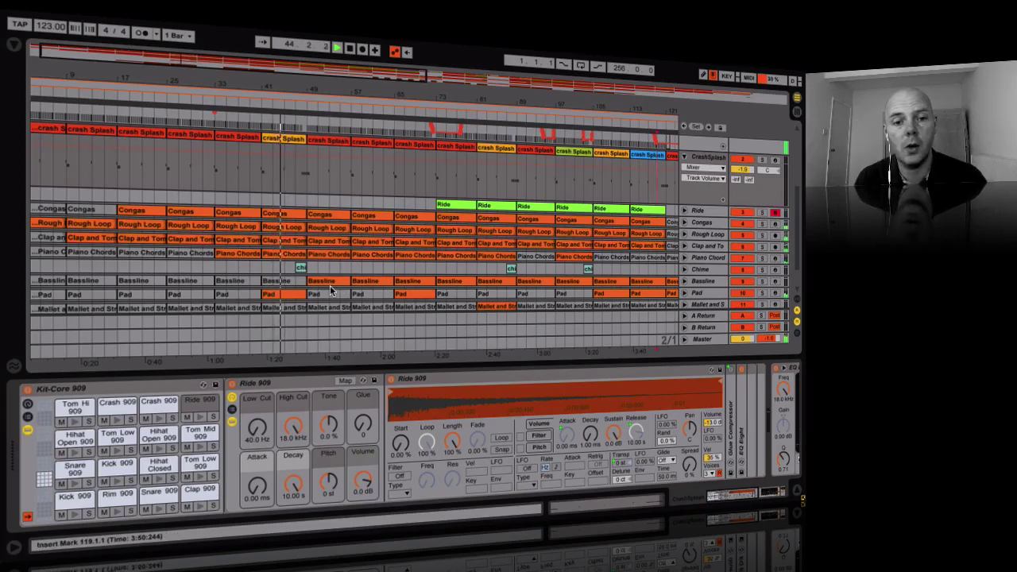
scroll(312, 179, "up", 1)
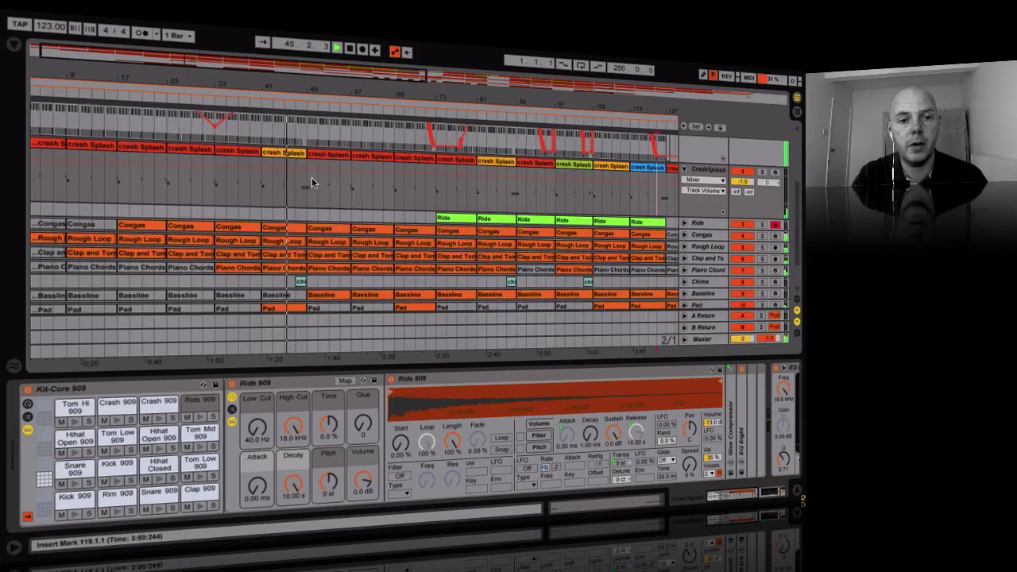
scroll(323, 240, "down", 1)
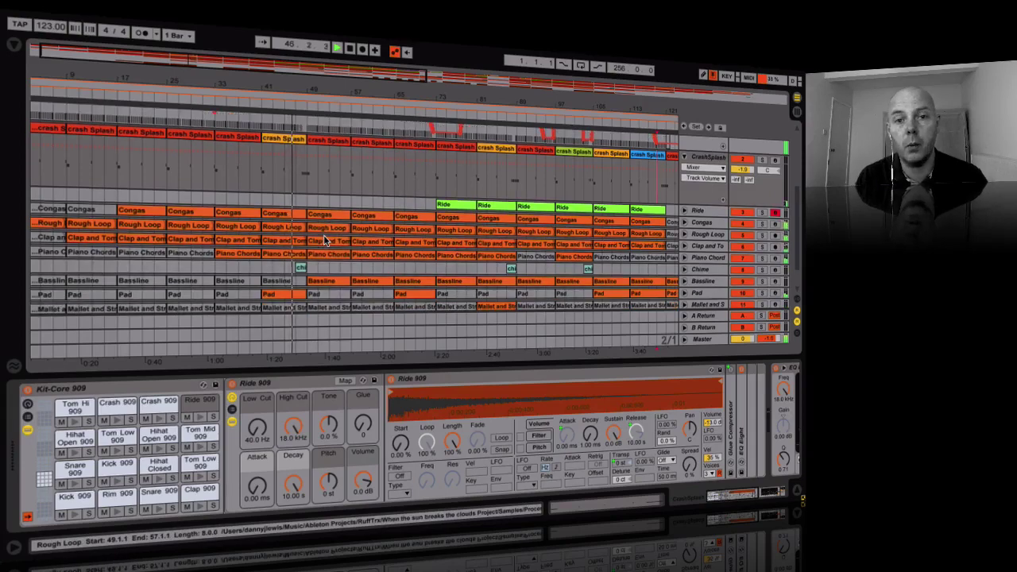
Unfold the Chime track and open its chime clip at bar 47 in an enlarged note editor.
left_click(684, 270)
double_click(300, 270)
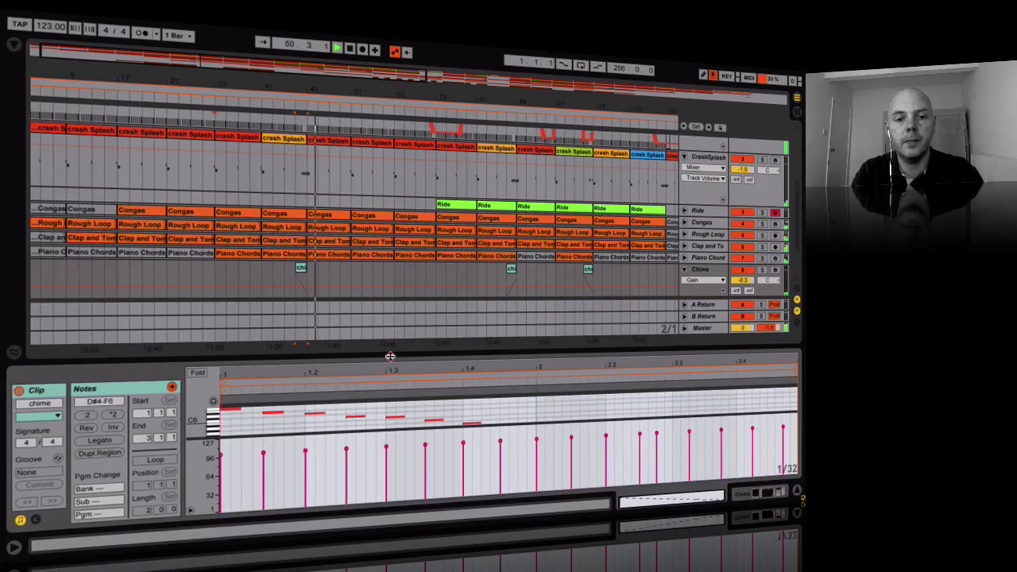
left_click_drag(390, 357, 398, 268)
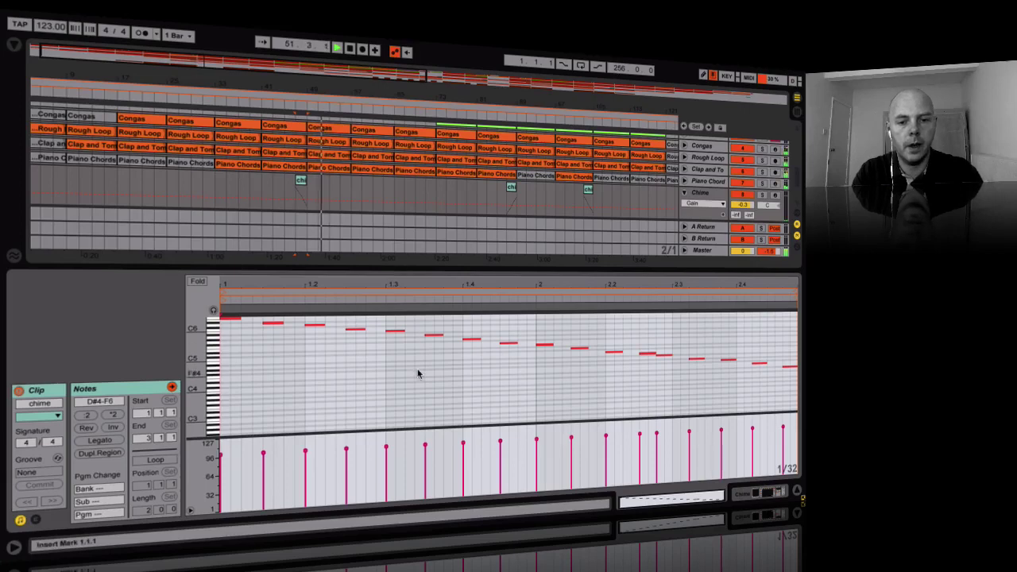
scroll(418, 373, "up", 1)
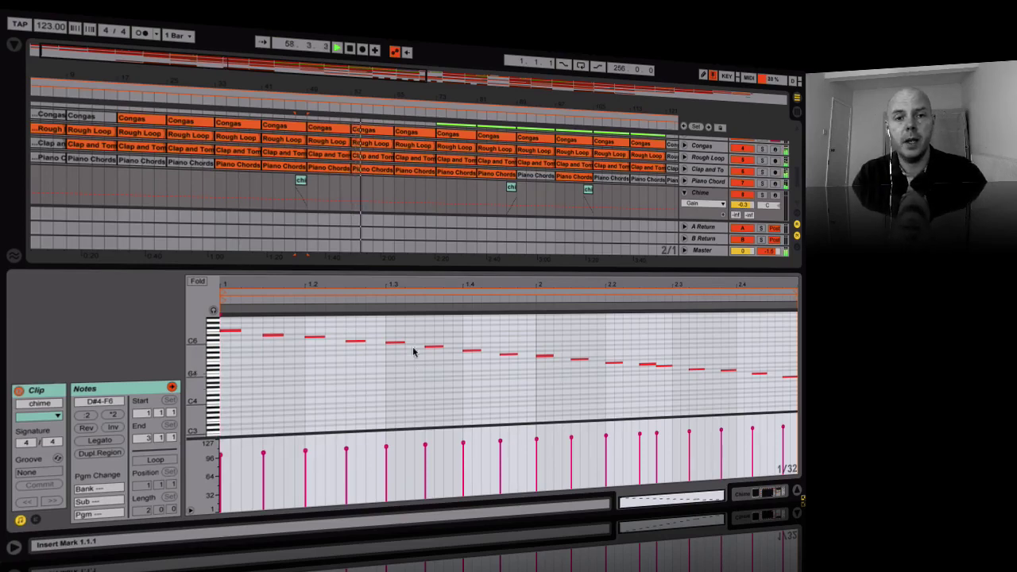
Stop playback, solo the Chime track and audition the chime clip at bar 47 on its own.
key("space")
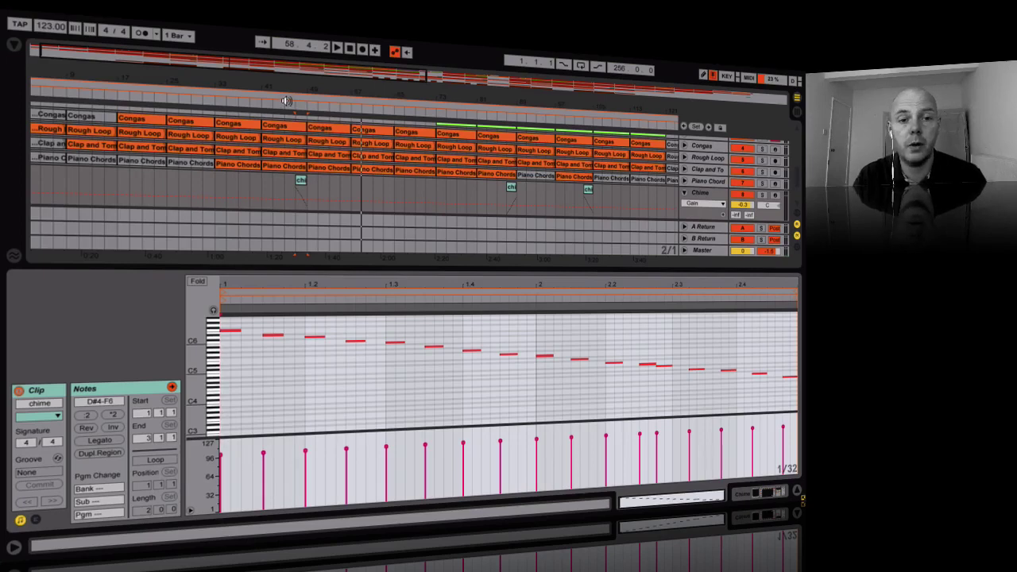
left_click(301, 182)
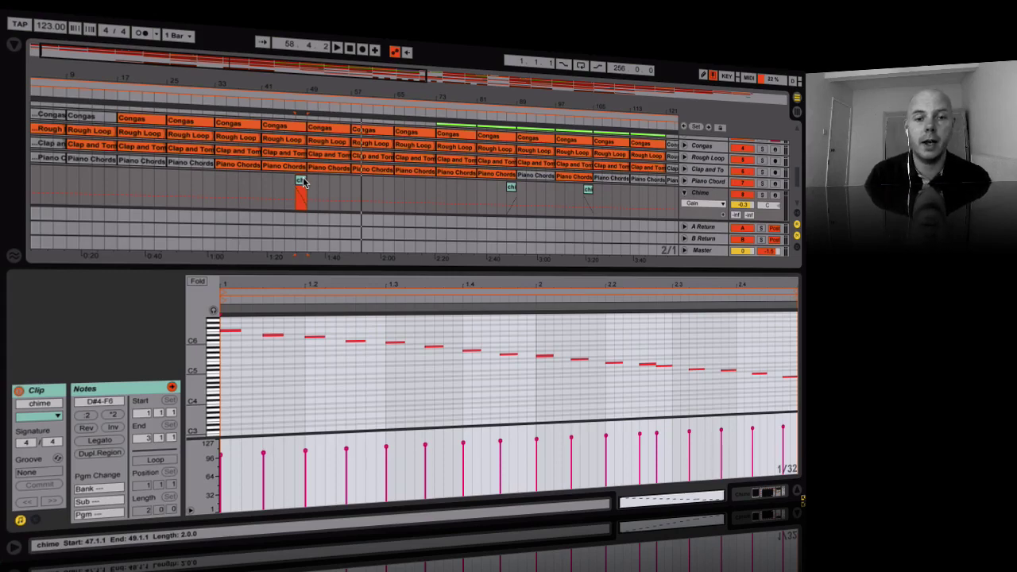
left_click(761, 195)
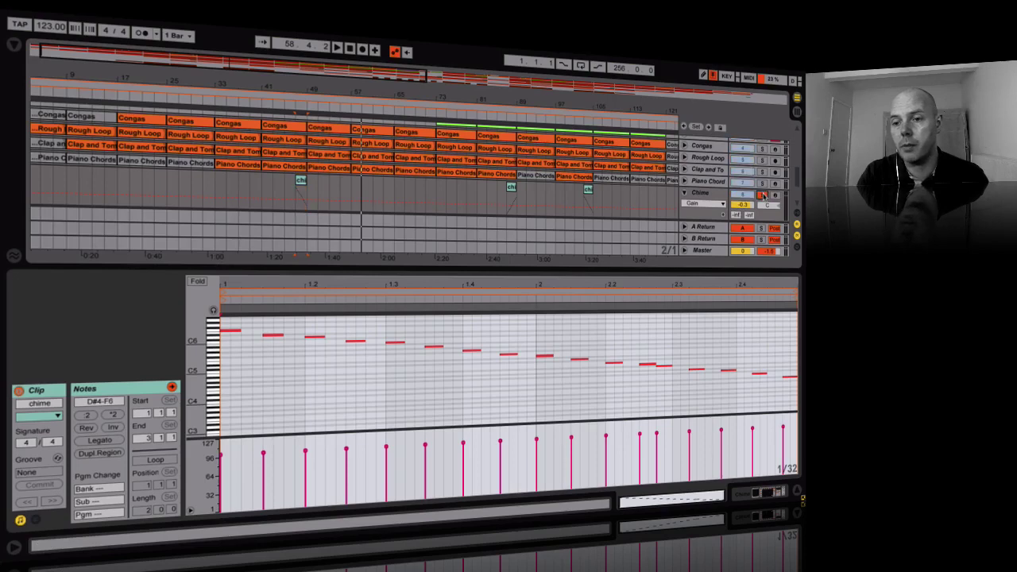
left_click(297, 102)
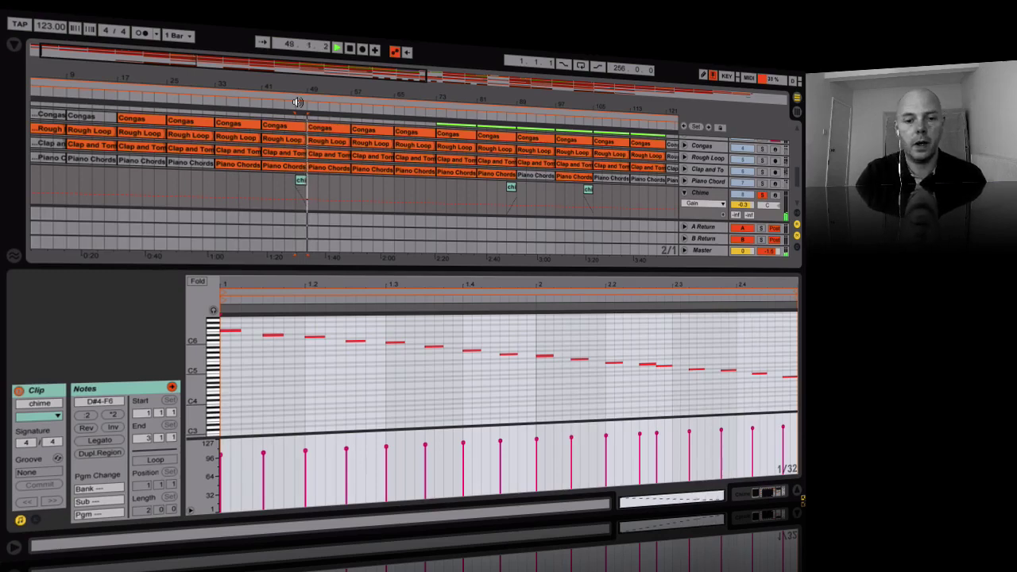
key("space")
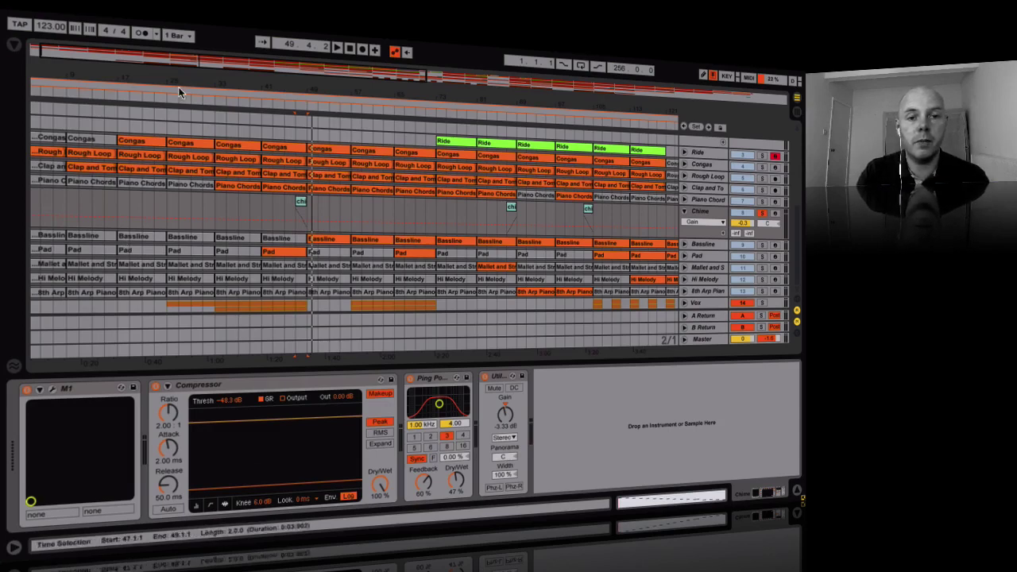
left_click(296, 105)
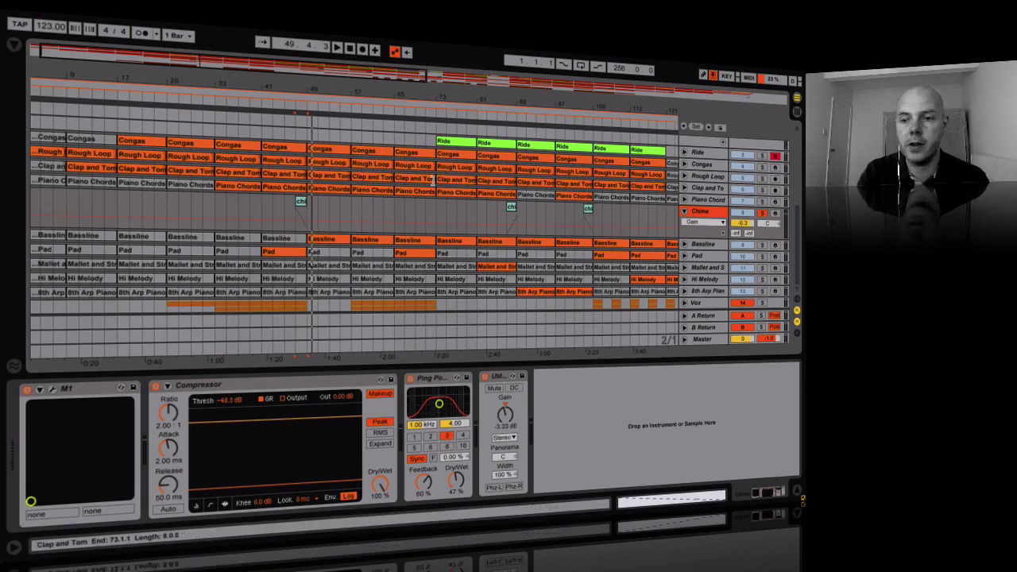
left_click(287, 106)
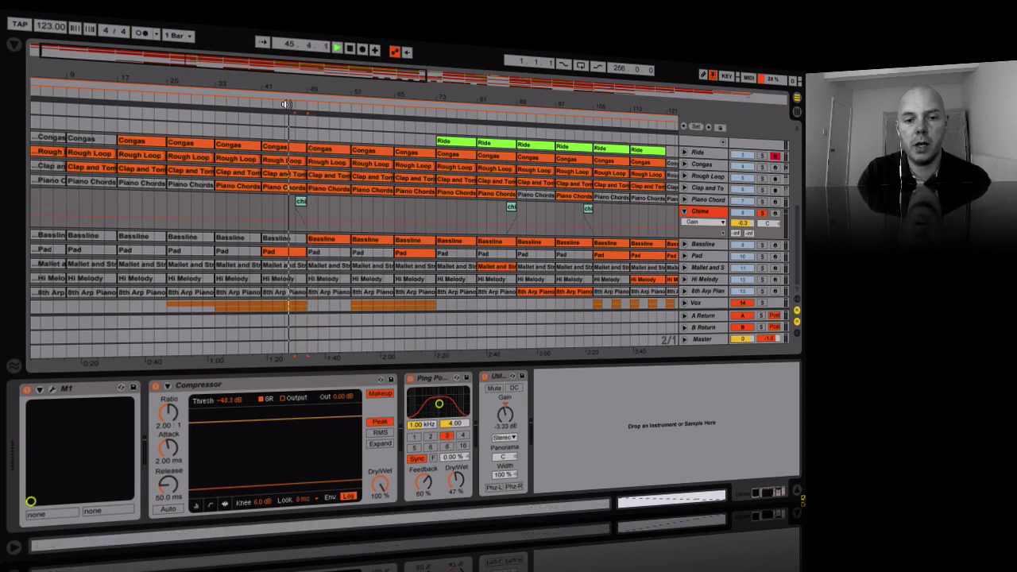
Open the notes of the chime clip at bar 87.
left_click(510, 207)
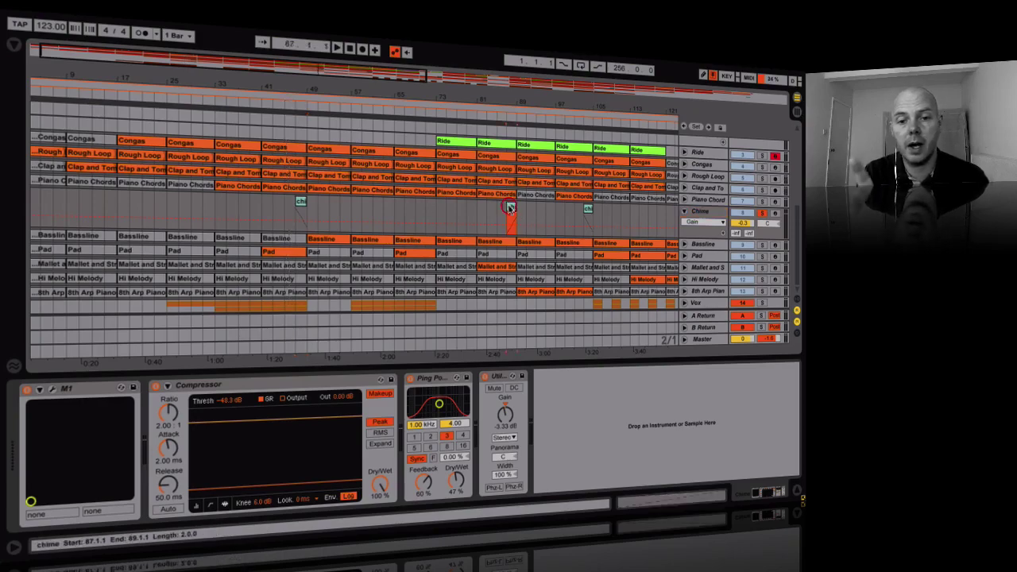
double_click(510, 207)
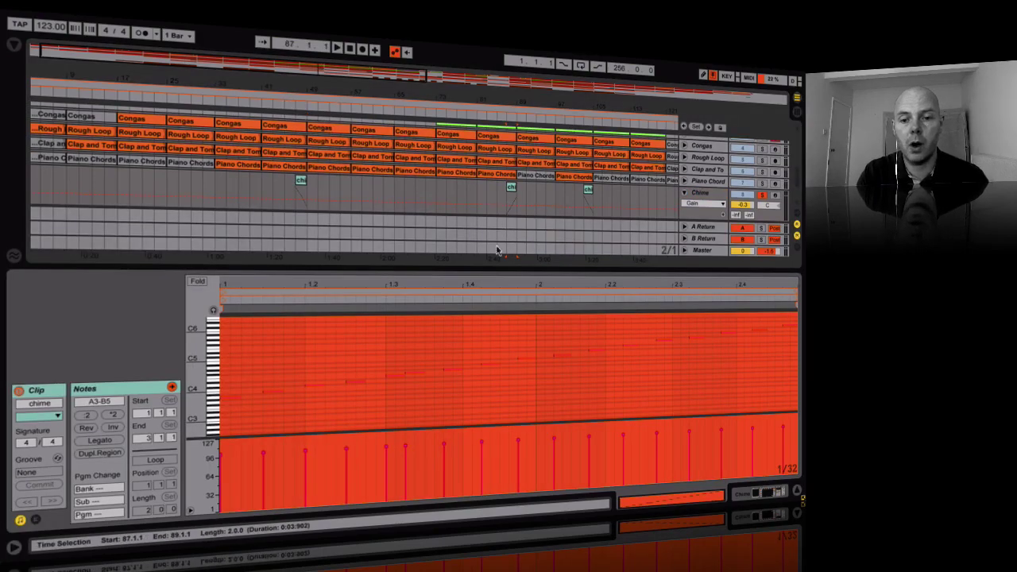
left_click(466, 327)
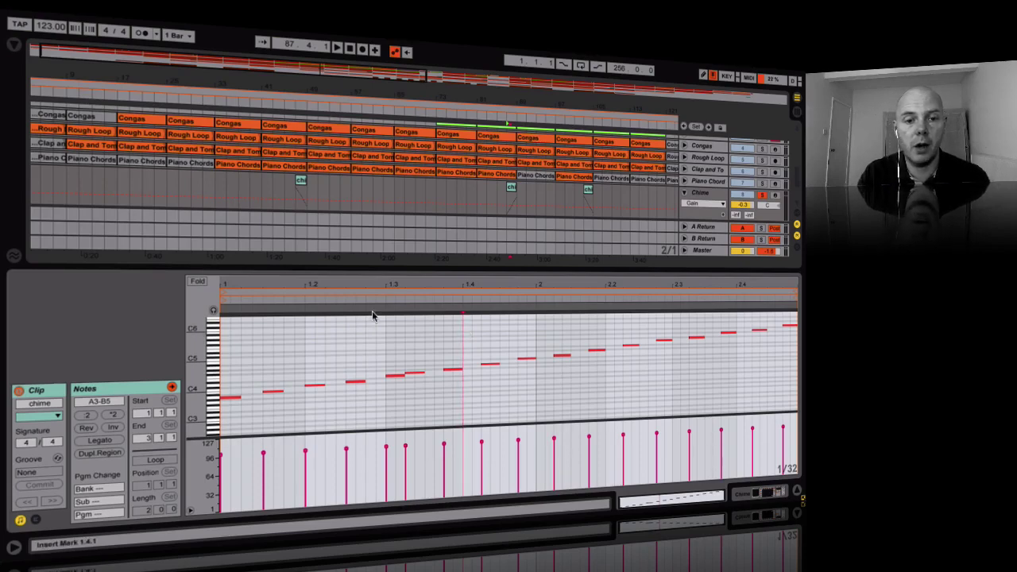
Reverse all notes of the chime clip at bar 87 and reverse them back again.
left_click(348, 340)
key("ctrl+a")
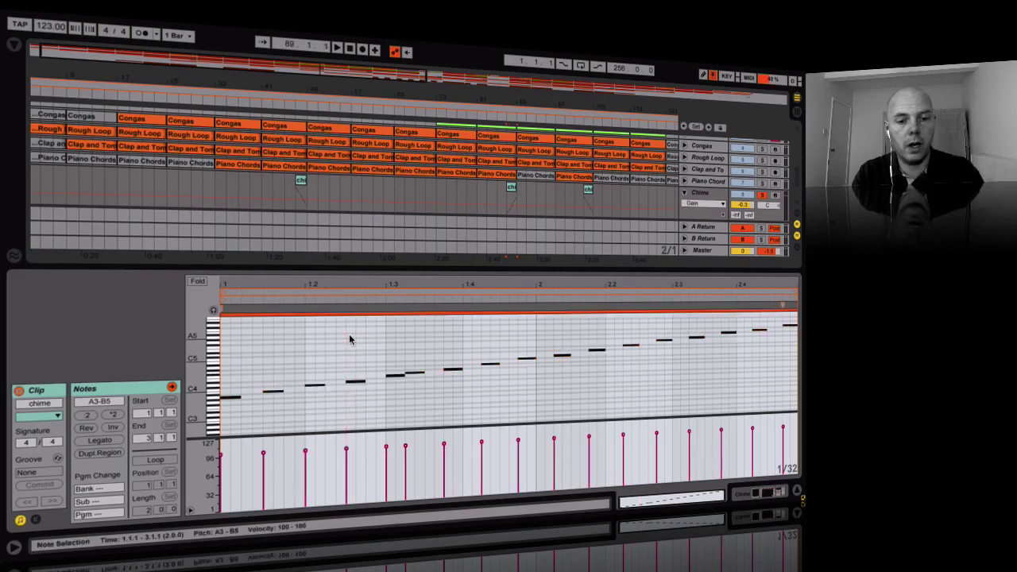
left_click(86, 428)
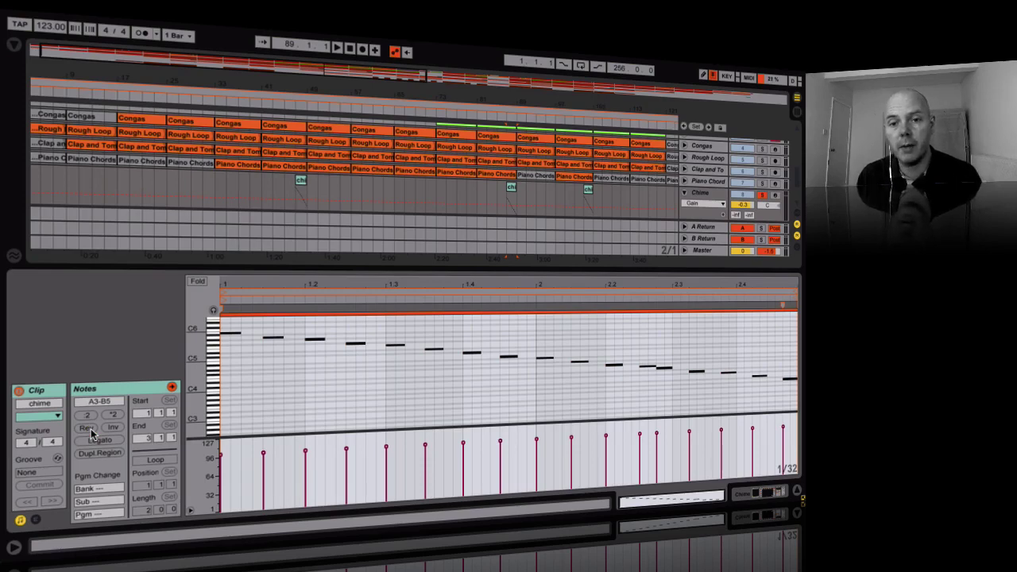
left_click(88, 429)
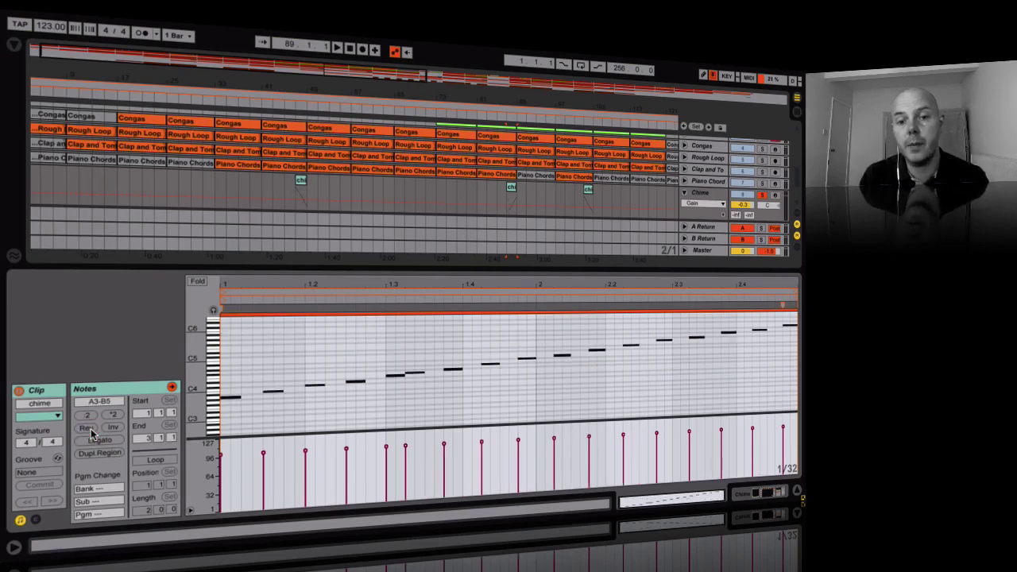
Audition the soloed chime clip at bar 87, stop playback and unsolo the Chime track.
left_click(505, 116)
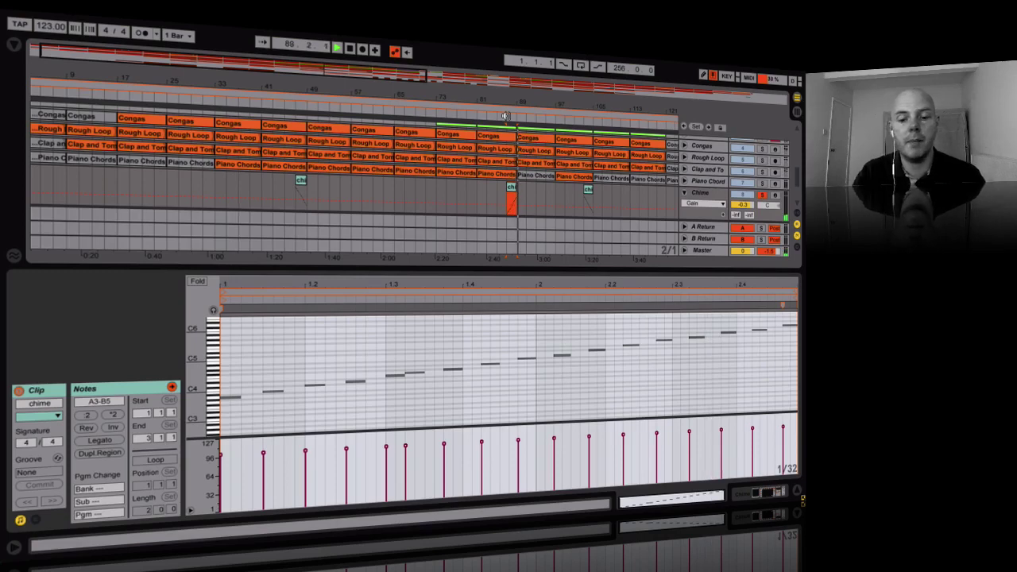
key("space")
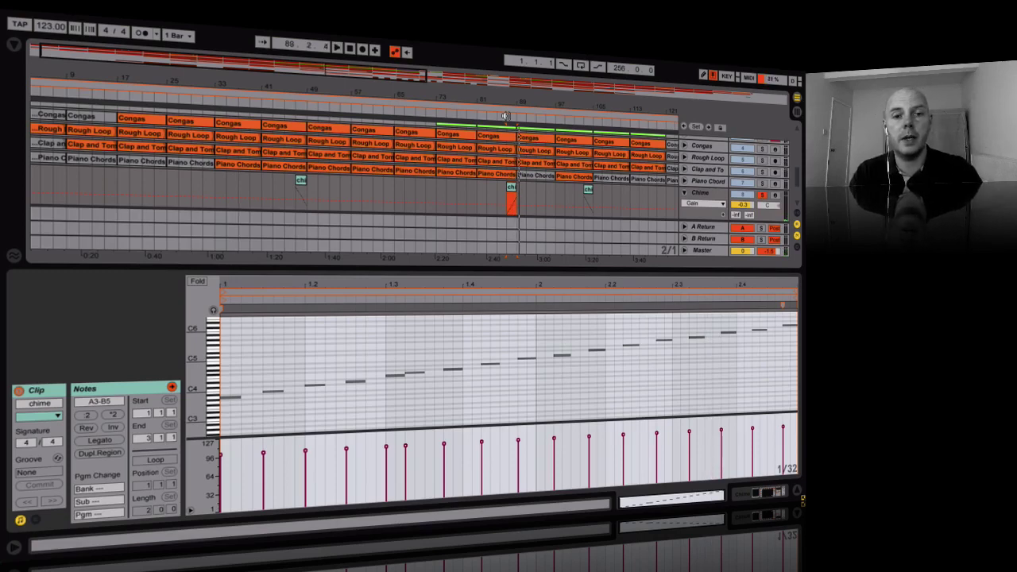
left_click(762, 195)
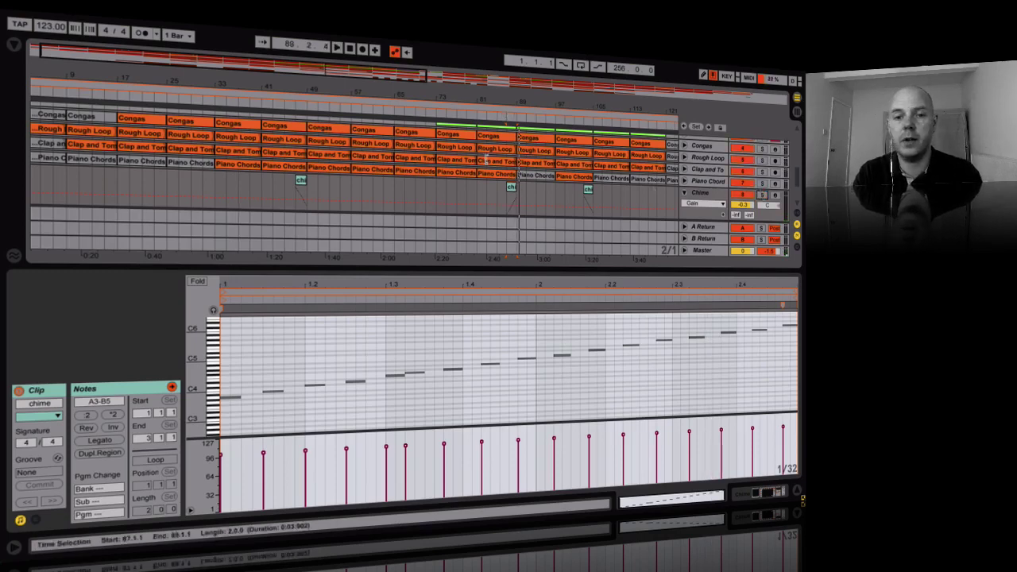
Play the full mix from around bar 45 and view the chime clips across the entire arrangement.
left_click(288, 102)
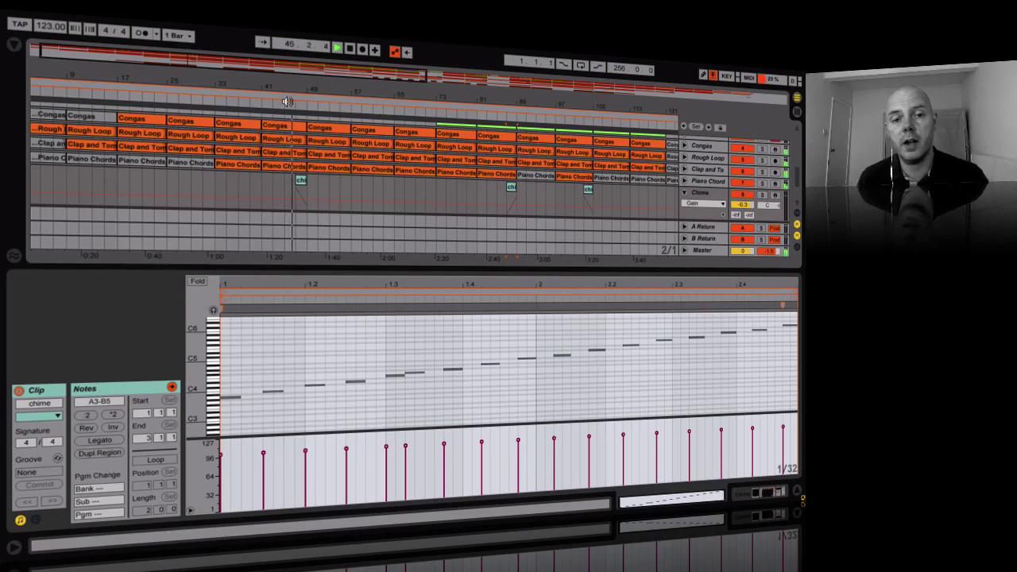
key("minus")
key("minus")
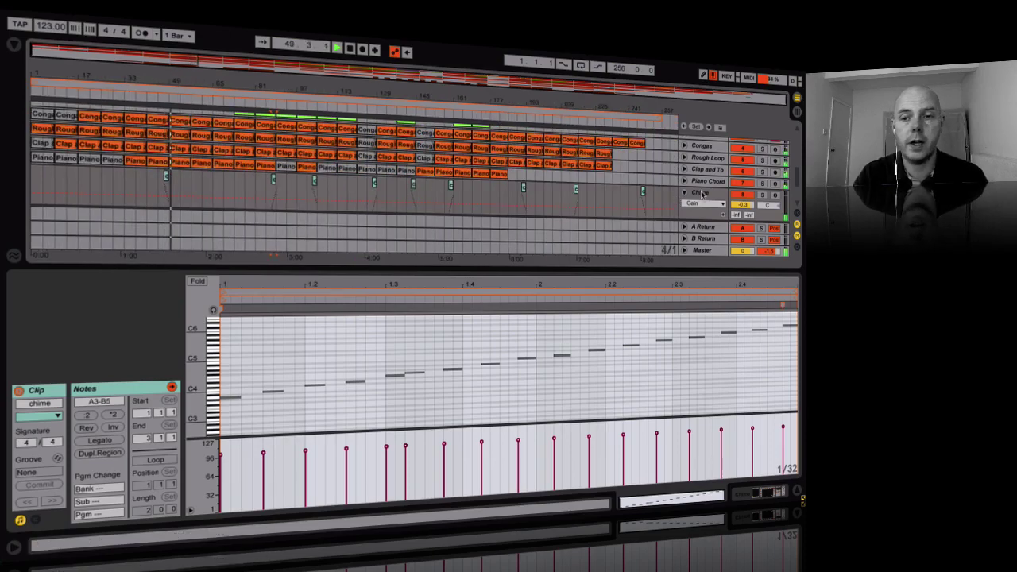
Examine the 909 kick automation, the CrashSplash clips and the placement of the percussion, chime and bassline tracks during playback.
scroll(405, 135, "down", 3)
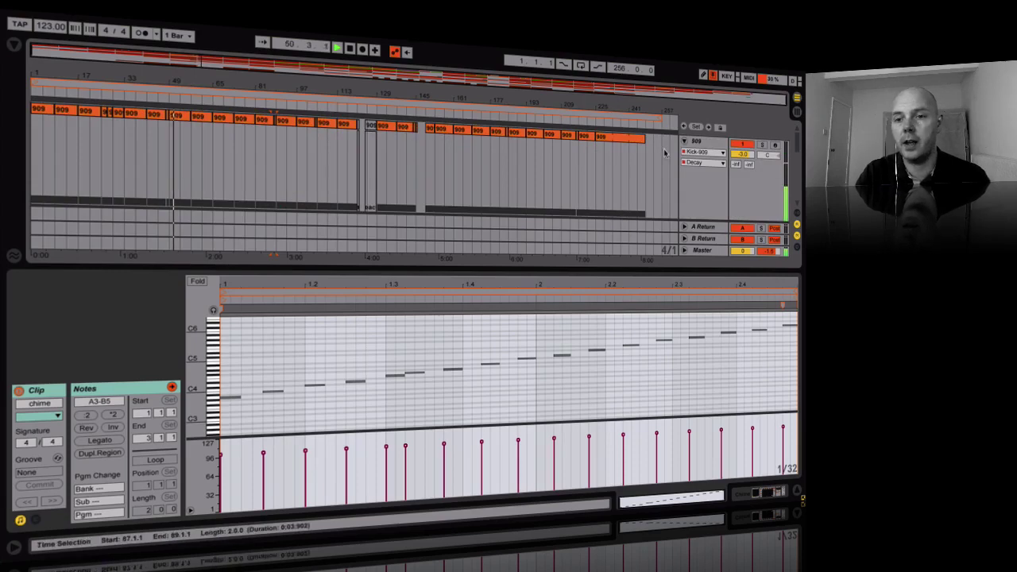
scroll(405, 129, "down", 5)
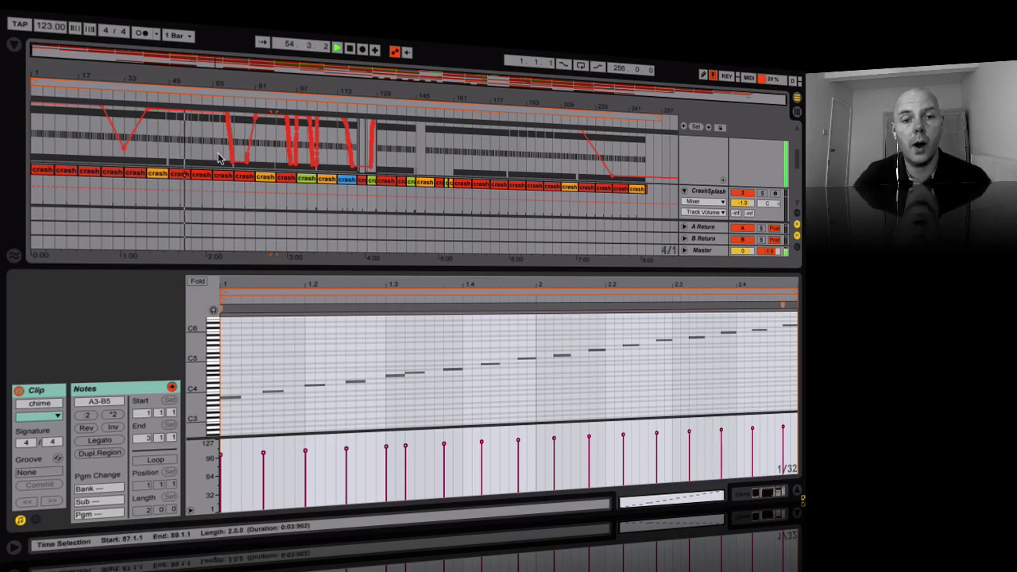
scroll(218, 158, "up", 1)
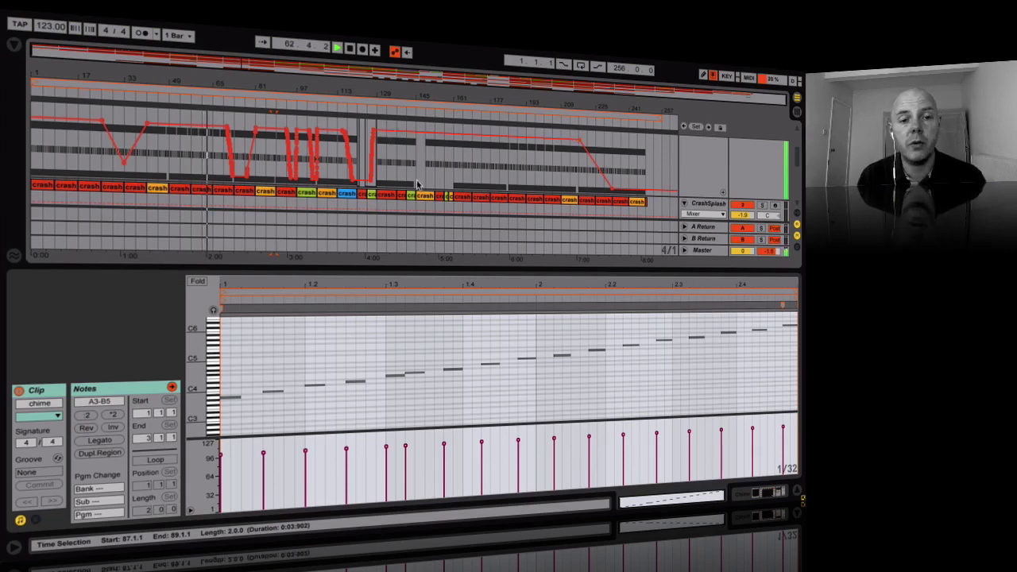
scroll(601, 167, "up", 5)
scroll(601, 162, "down", 2)
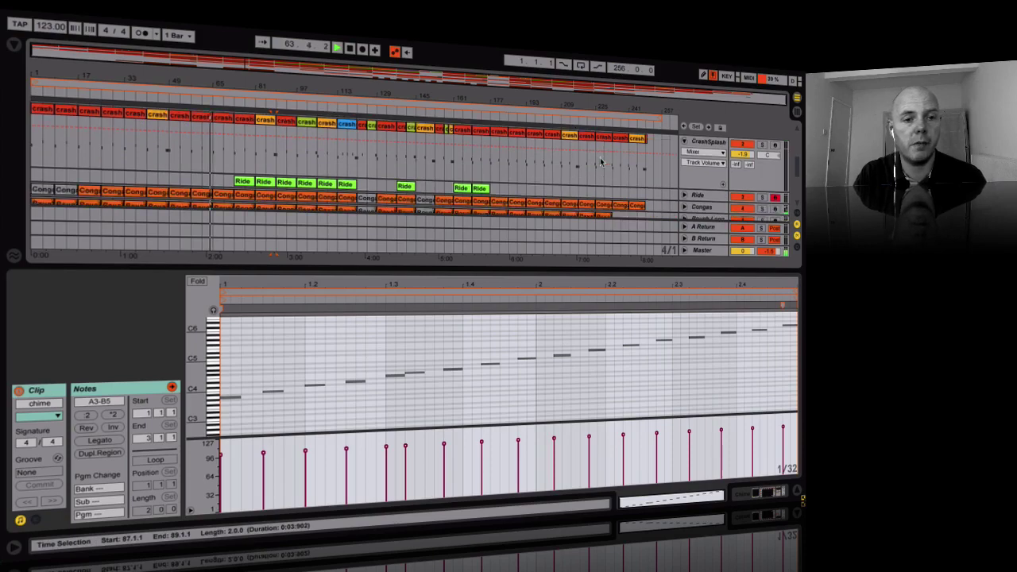
scroll(601, 162, "up", 5)
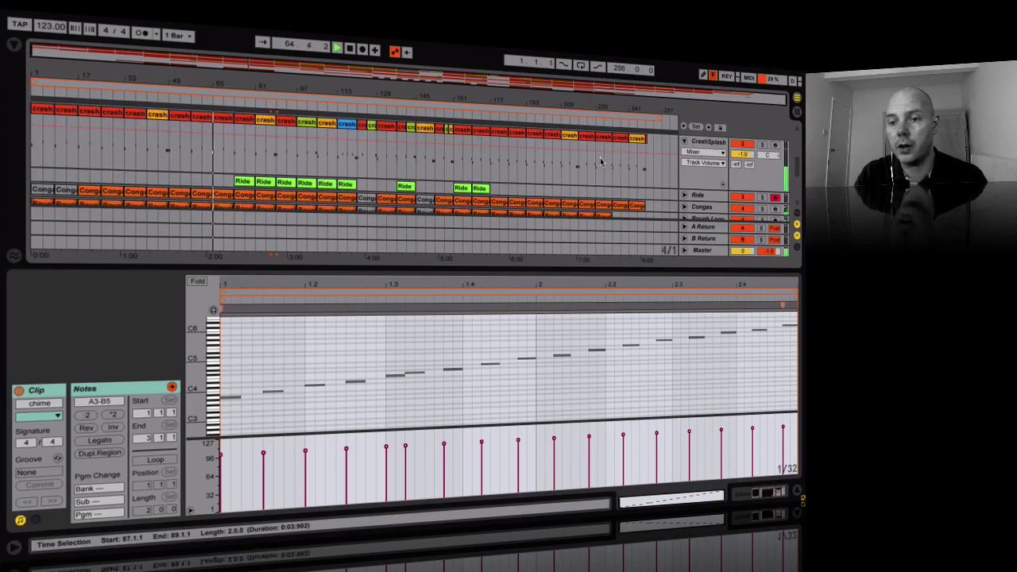
scroll(601, 162, "down", 2)
scroll(602, 162, "down", 3)
scroll(601, 162, "down", 1)
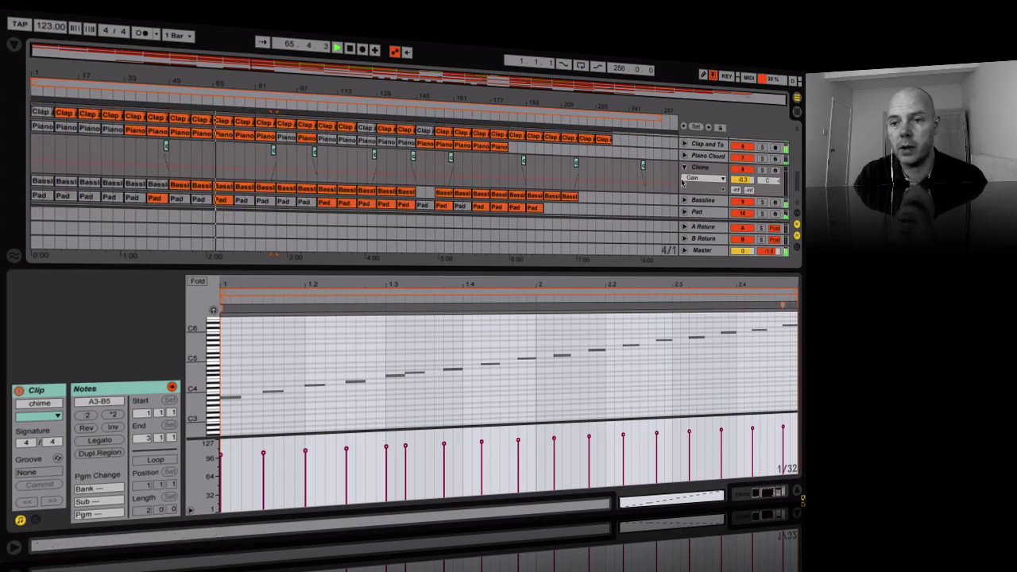
Show the Bassline track's devices and select band 1 of its EQ Eight.
left_click(692, 203)
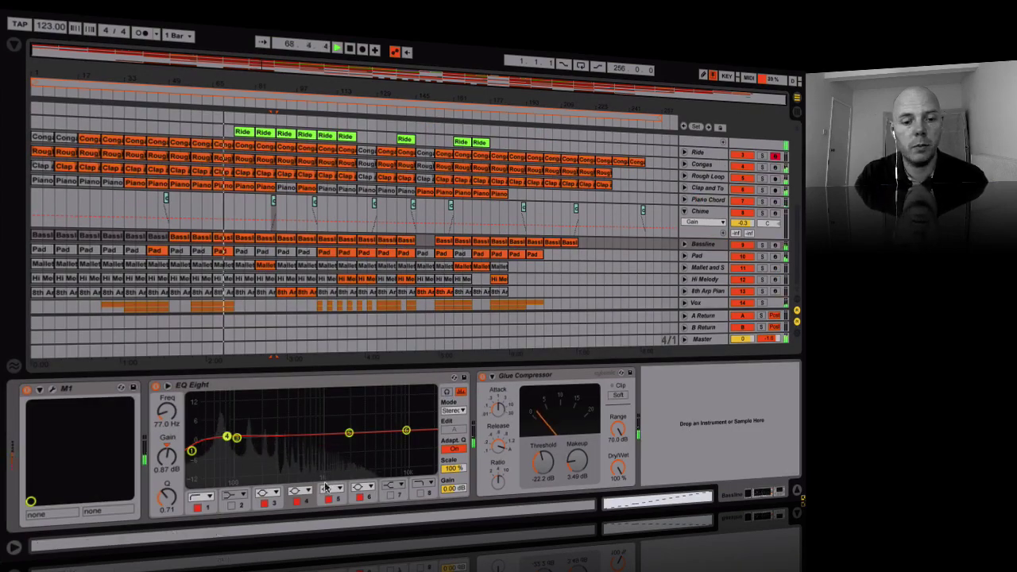
left_click(208, 510)
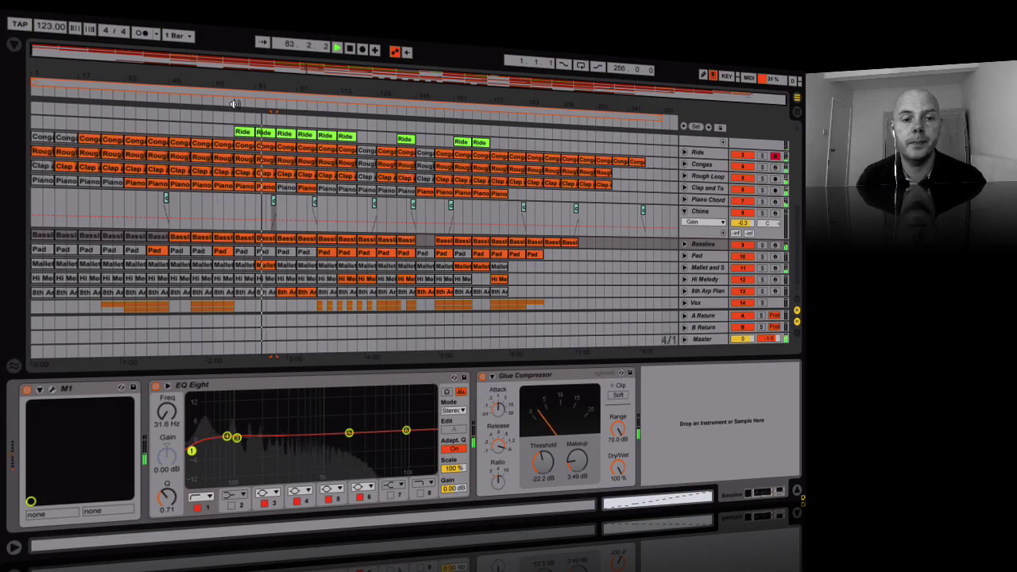
Select the one-bar 909 clip at bar 88 and show its drum rack devices.
scroll(393, 163, "up", 5)
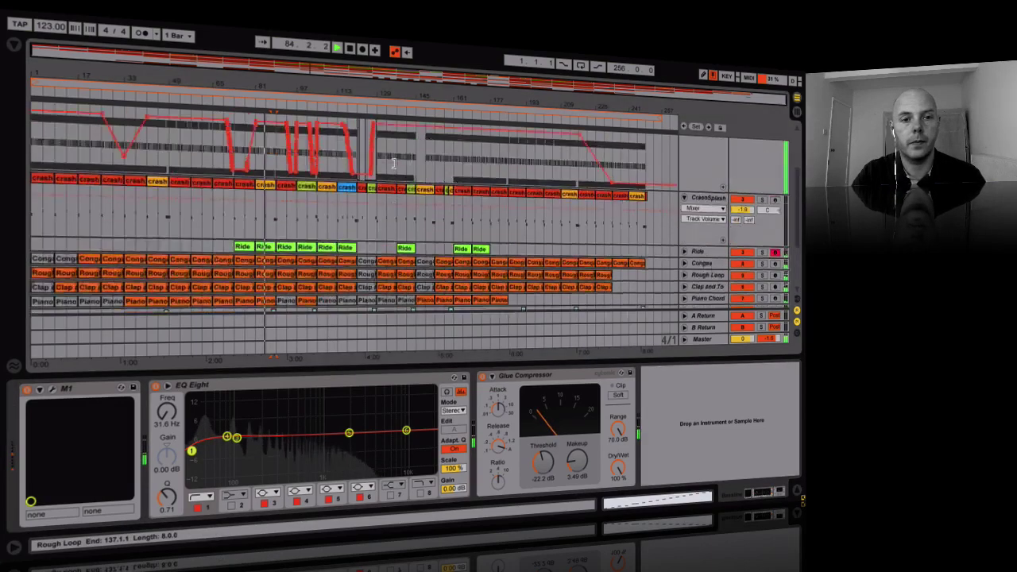
scroll(392, 164, "up", 4)
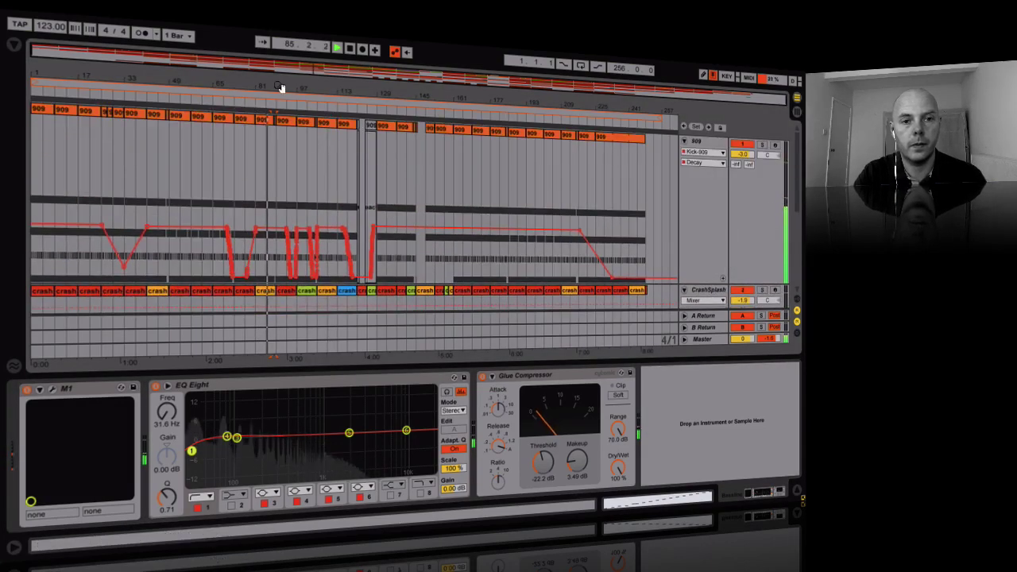
left_click_drag(281, 87, 281, 91)
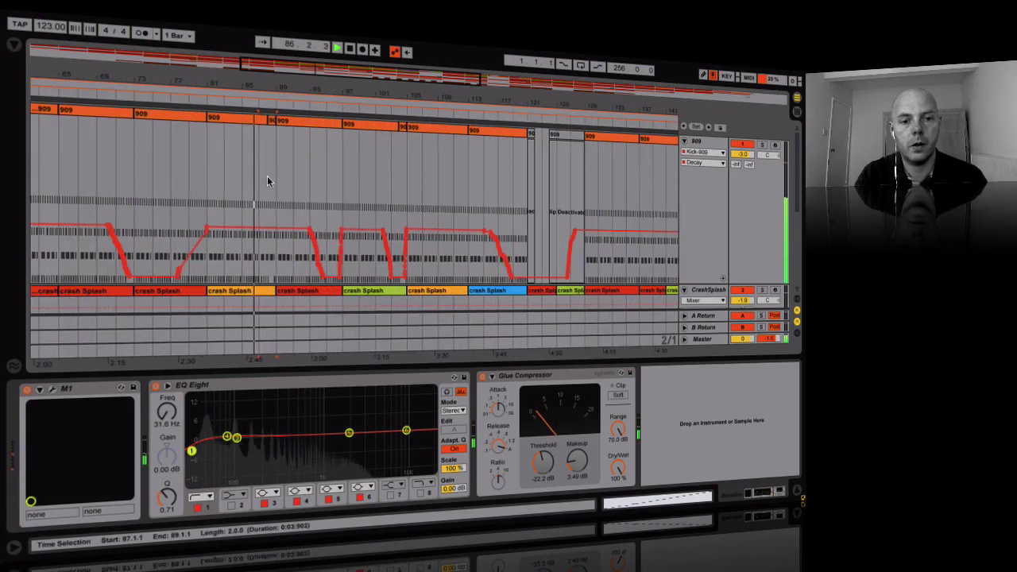
left_click(271, 123)
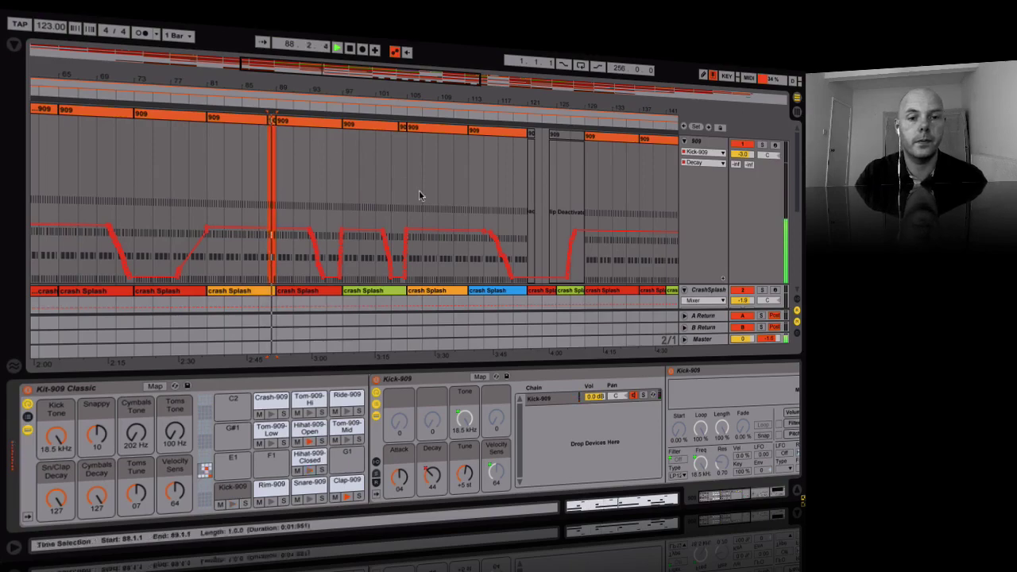
Review the melodic tracks across the whole arrangement and show the Piano Chords track's devices.
scroll(419, 190, "up", 5)
scroll(419, 193, "down", 1)
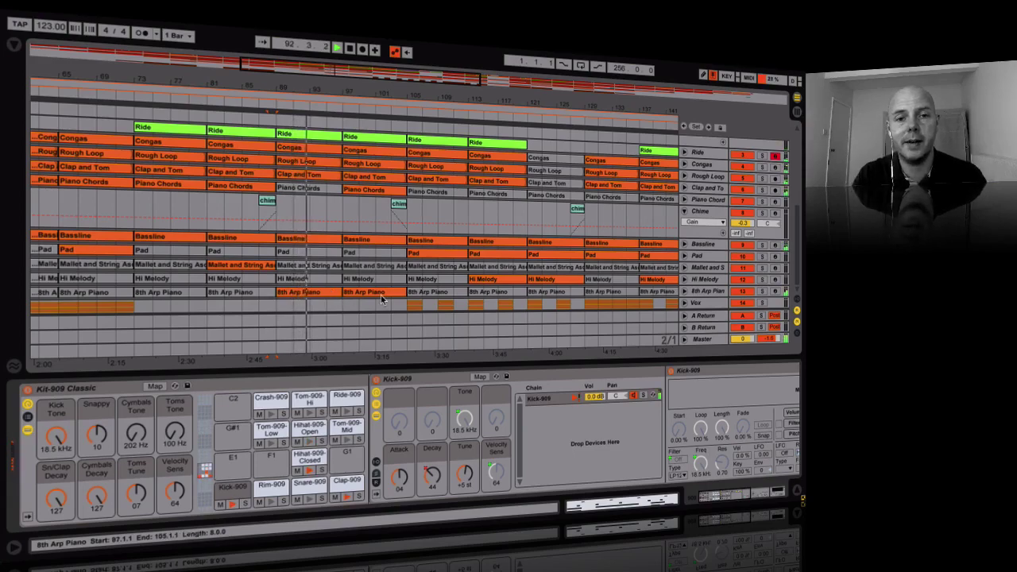
left_click_drag(351, 87, 352, 36)
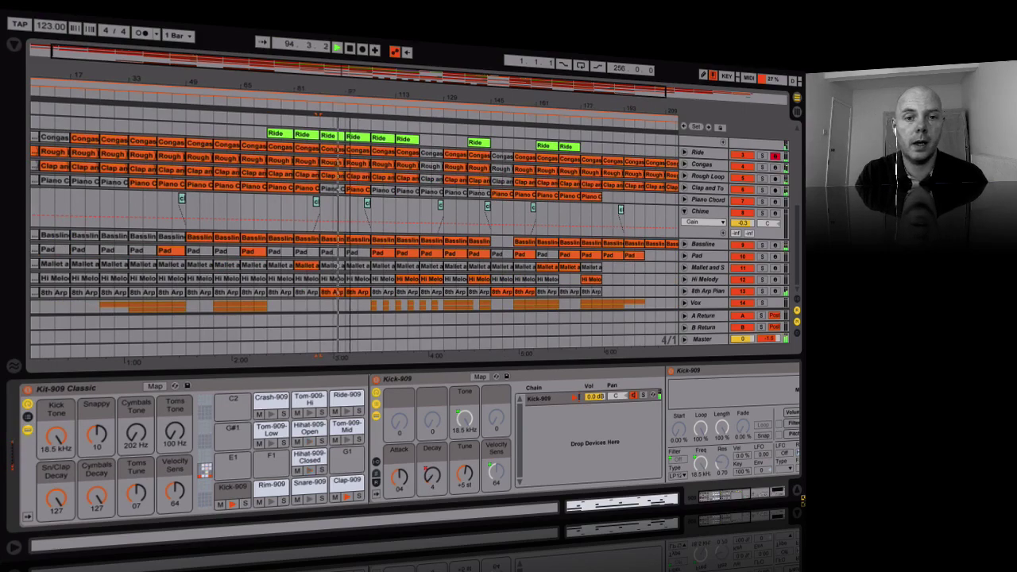
left_click_drag(350, 86, 303, 85)
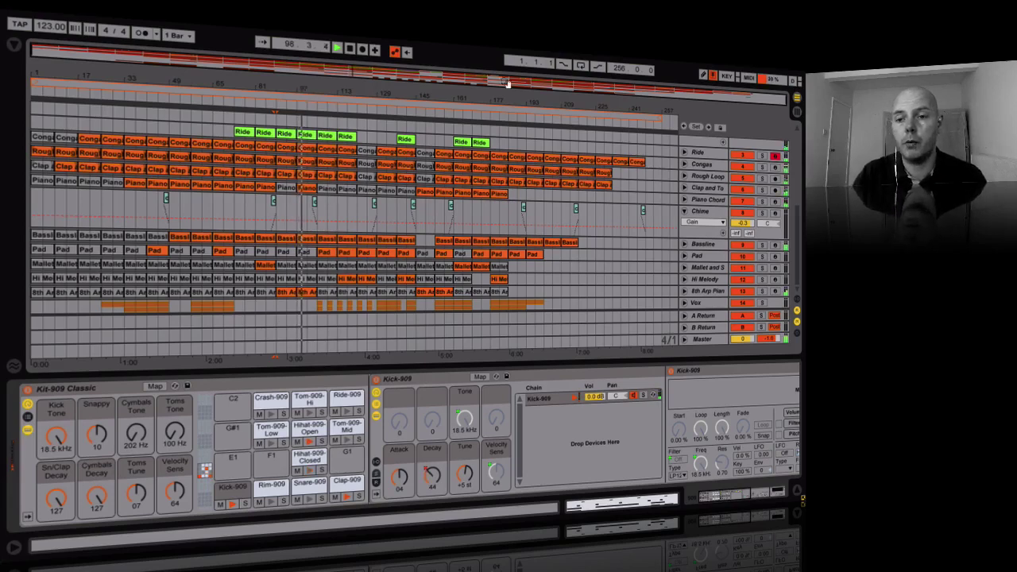
left_click(709, 200)
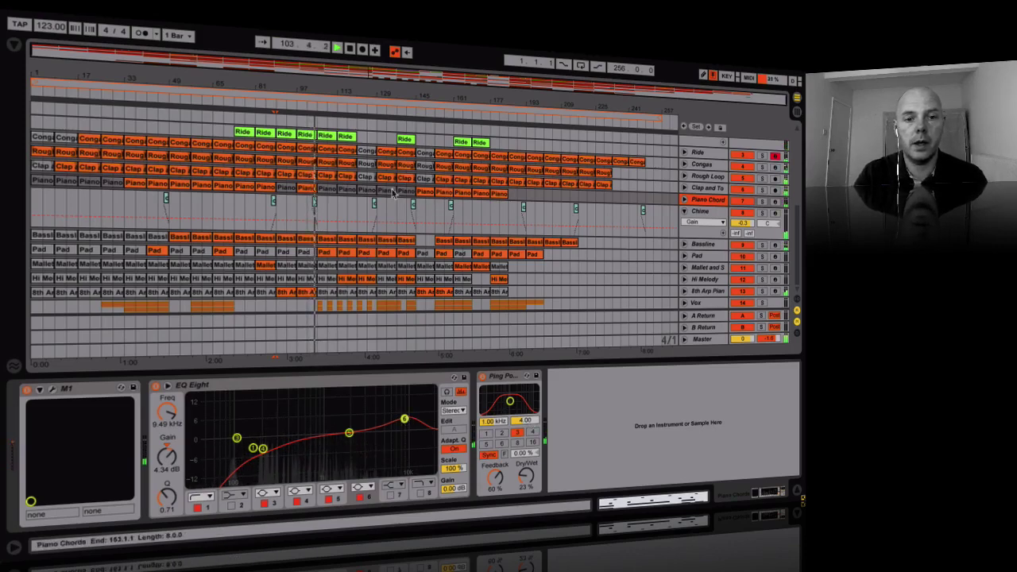
Unfold the Vox group and the Hi Melody track, and show the Hi Melody track's devices.
left_click_drag(338, 84, 334, 93)
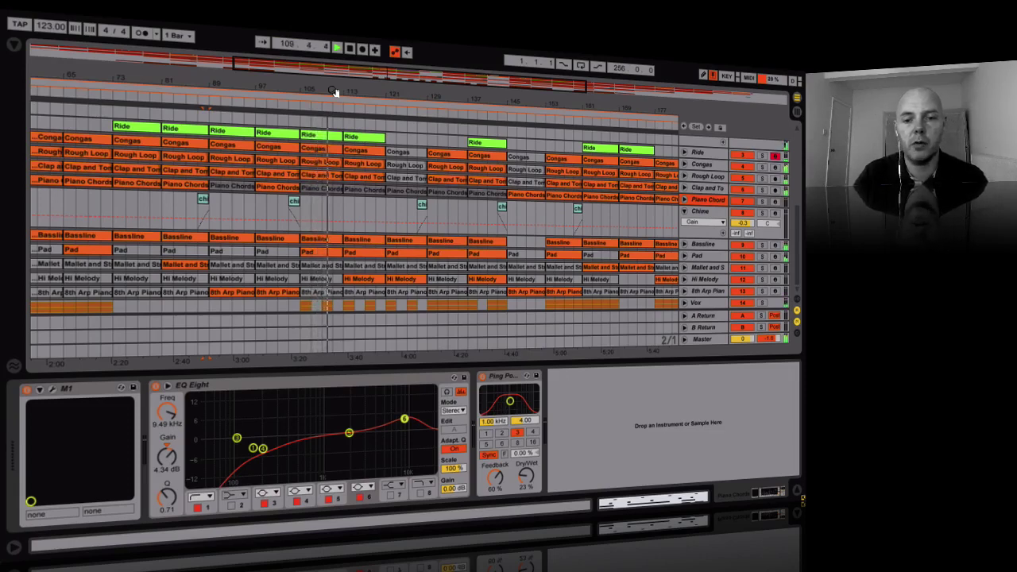
left_click(684, 303)
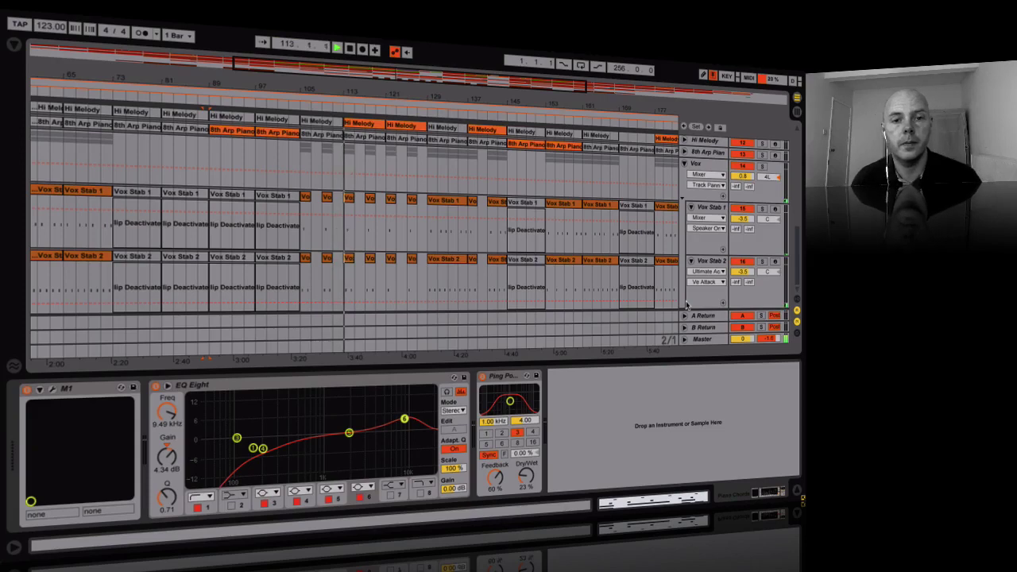
scroll(526, 240, "up", 3)
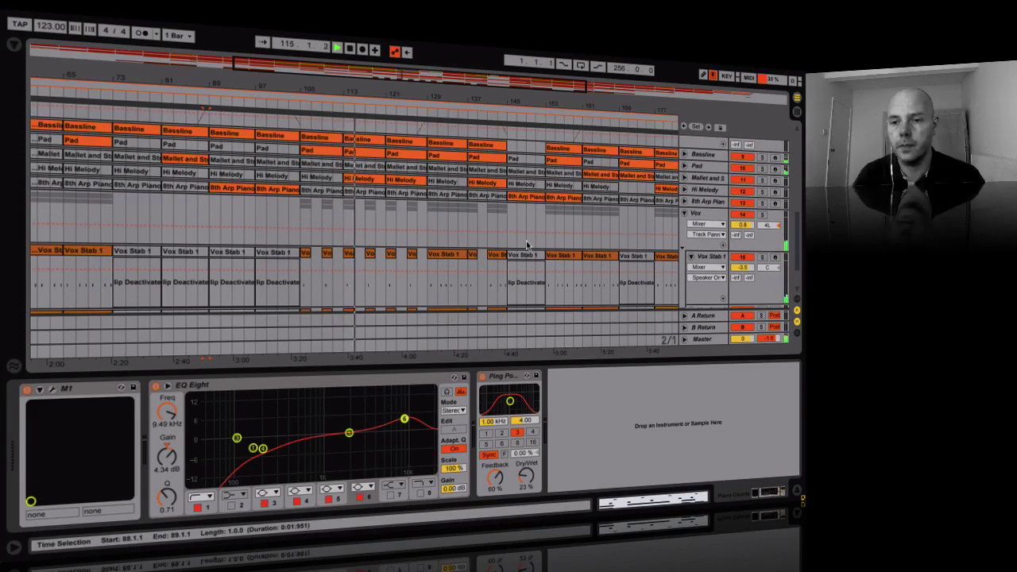
left_click(684, 190)
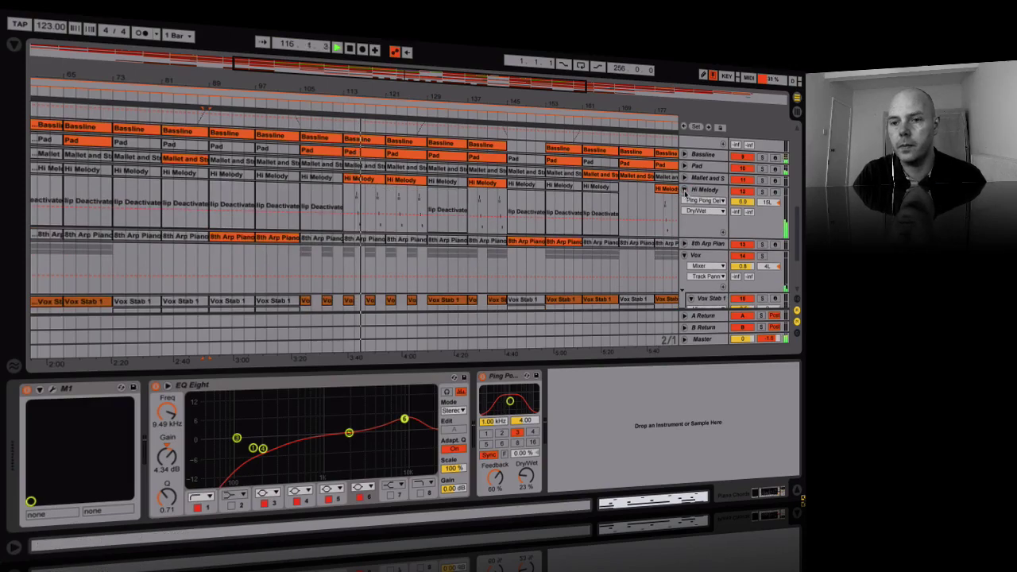
left_click(705, 191)
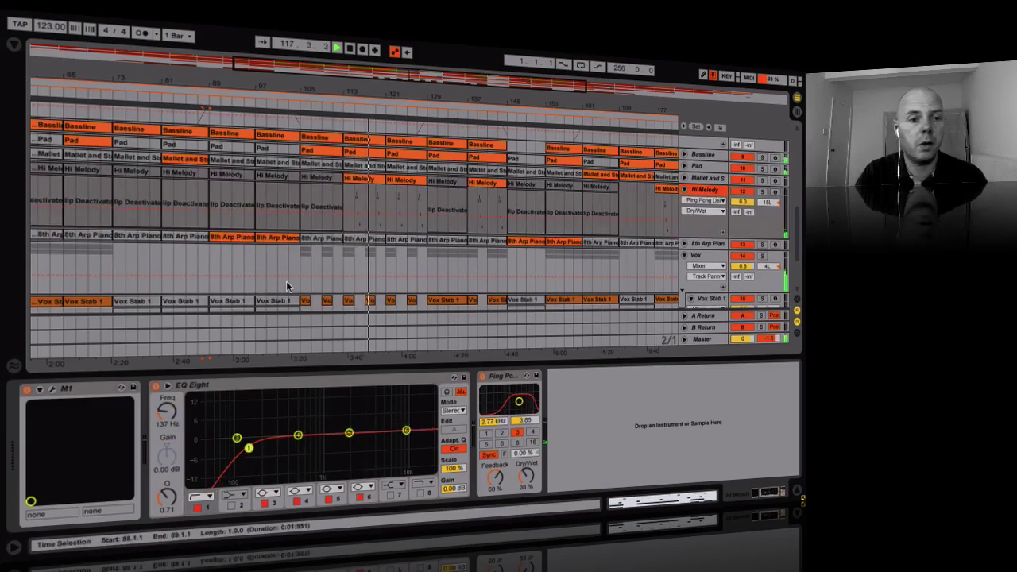
Add a Utility audio effect after the Ping Pong Delay on the Hi Melody track and hide the browser.
left_click(13, 44)
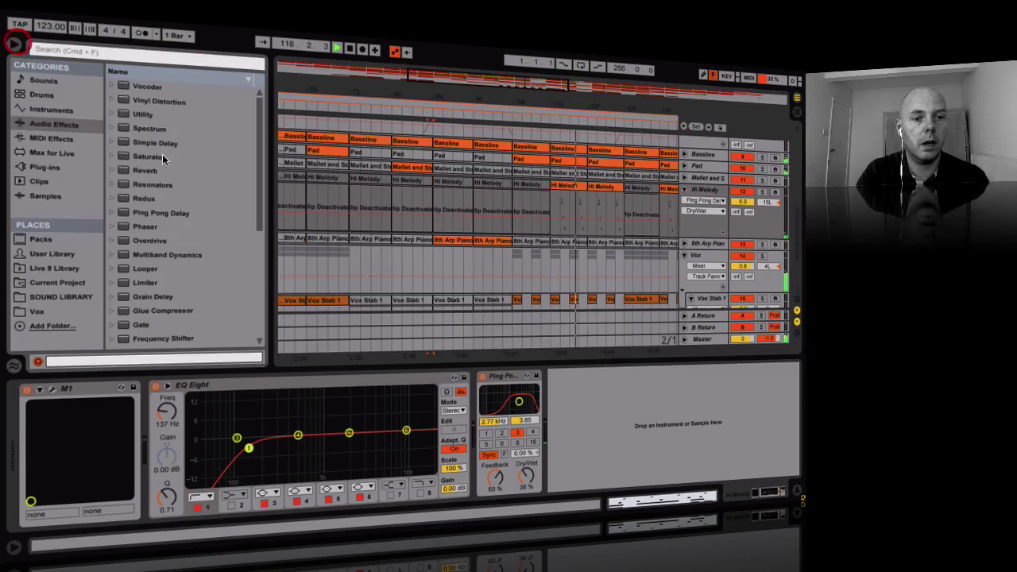
left_click(138, 115)
left_click_drag(380, 347, 626, 438)
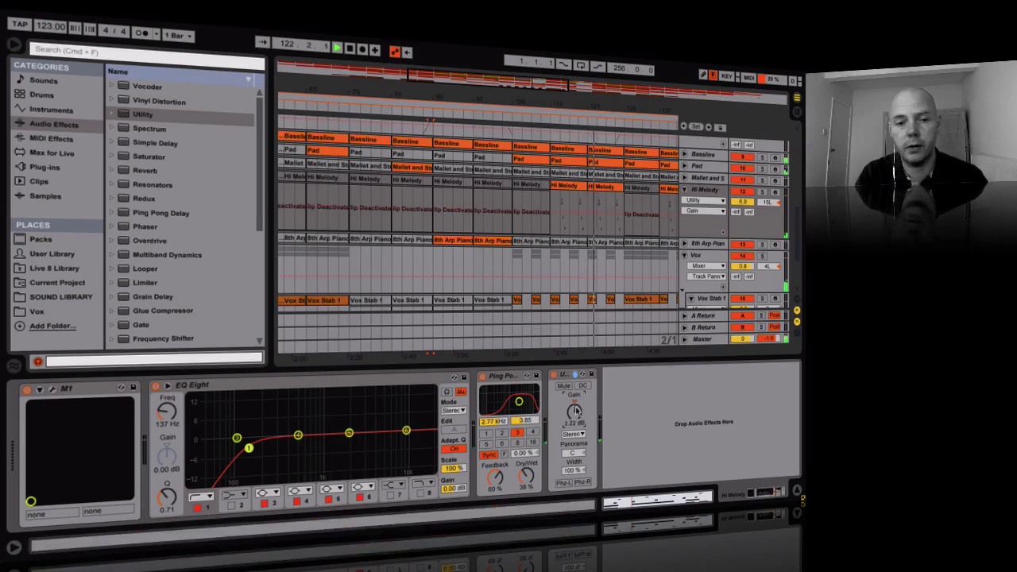
left_click(15, 49)
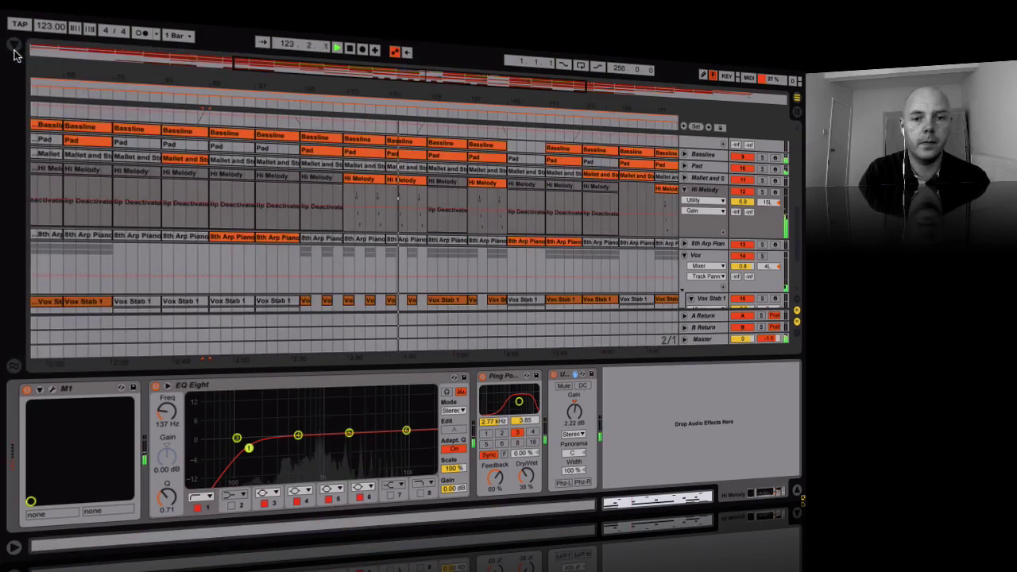
Set the gain of the Hi Melody track's Utility to 1 dB.
left_click(572, 423)
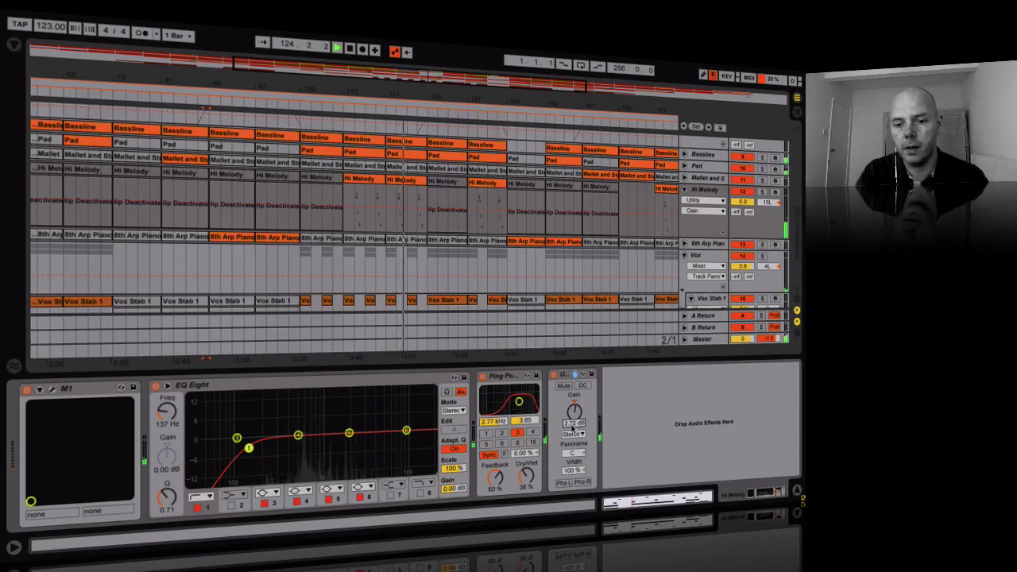
type("1")
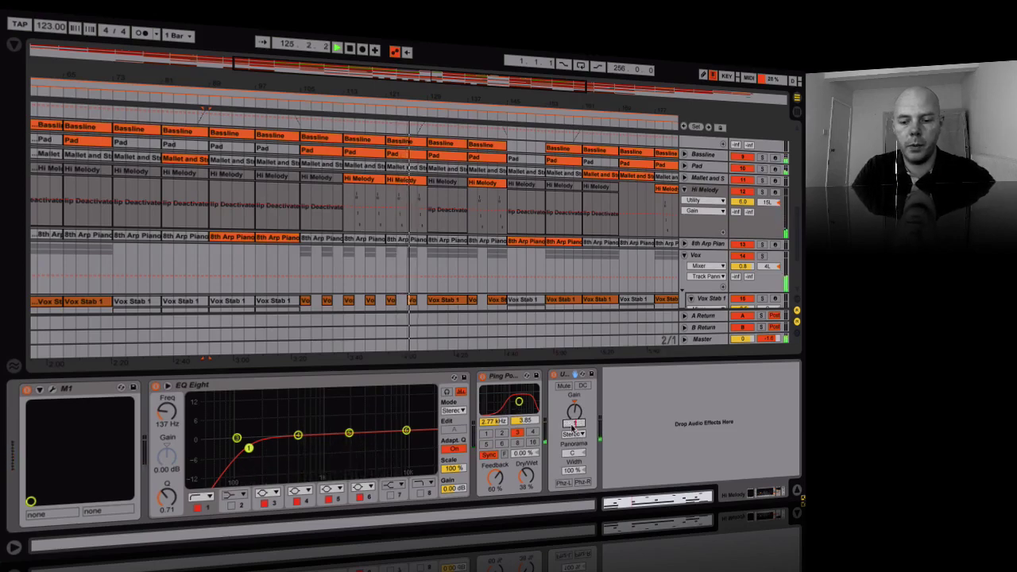
key("Return")
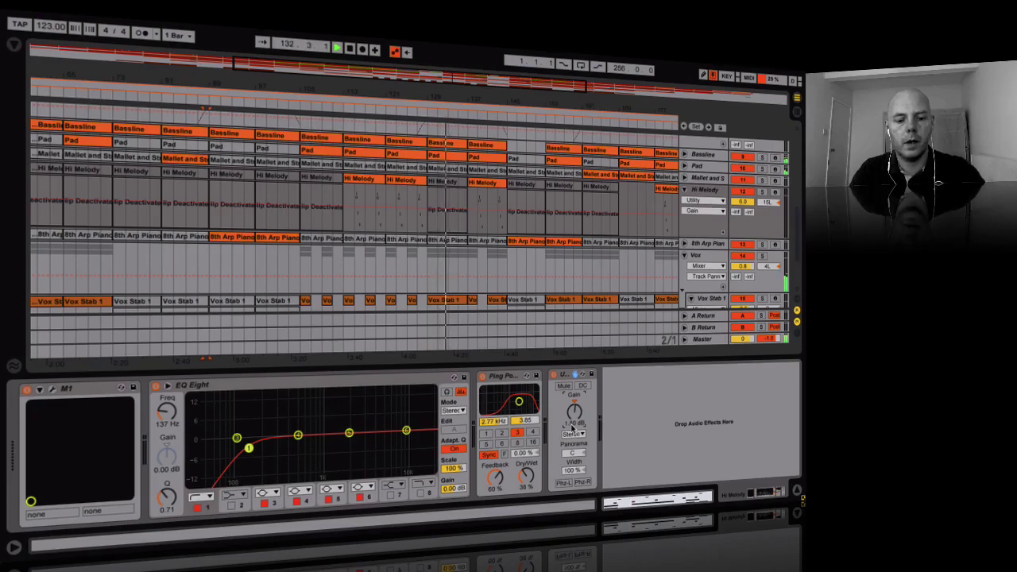
Select the eight-bar Ride clip at bar 137 and show the Ride track's devices.
scroll(523, 251, "up", 5)
scroll(523, 251, "up", 4)
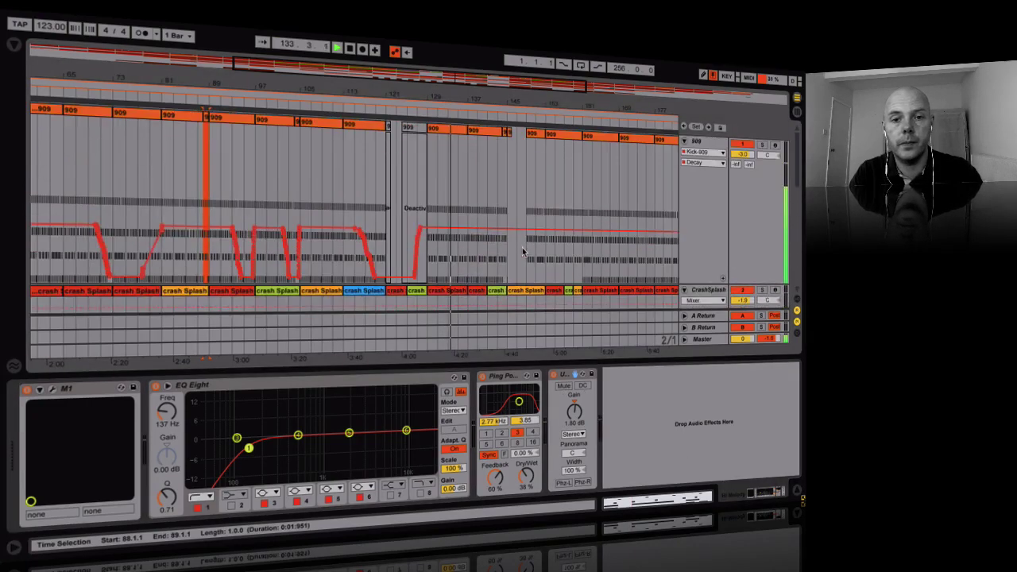
scroll(523, 251, "down", 1)
scroll(522, 251, "down", 4)
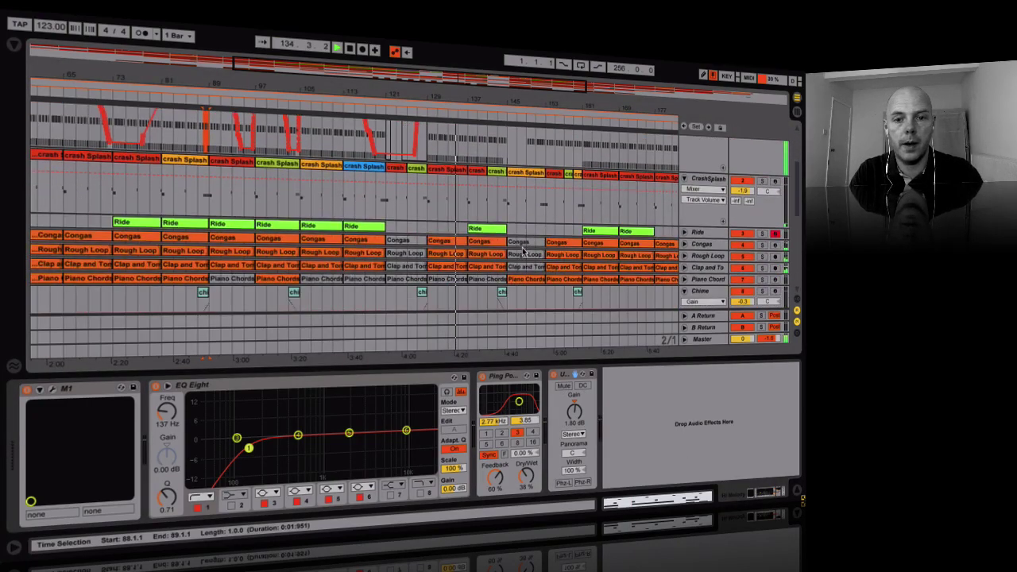
left_click(491, 228)
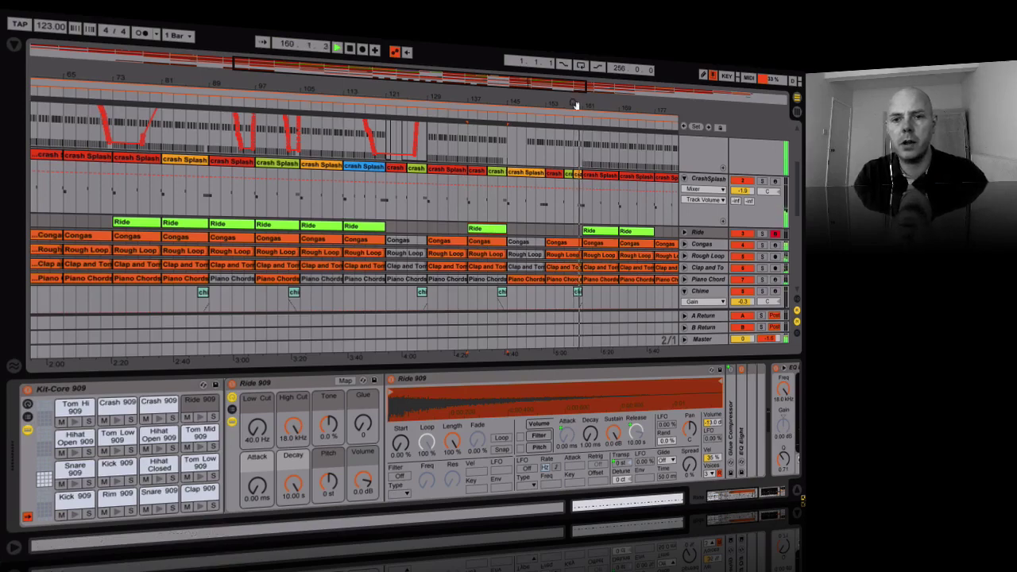
Fold the 909 track and view the melodic and vocal tracks over the full length of the arrangement.
left_click_drag(576, 104, 572, 101)
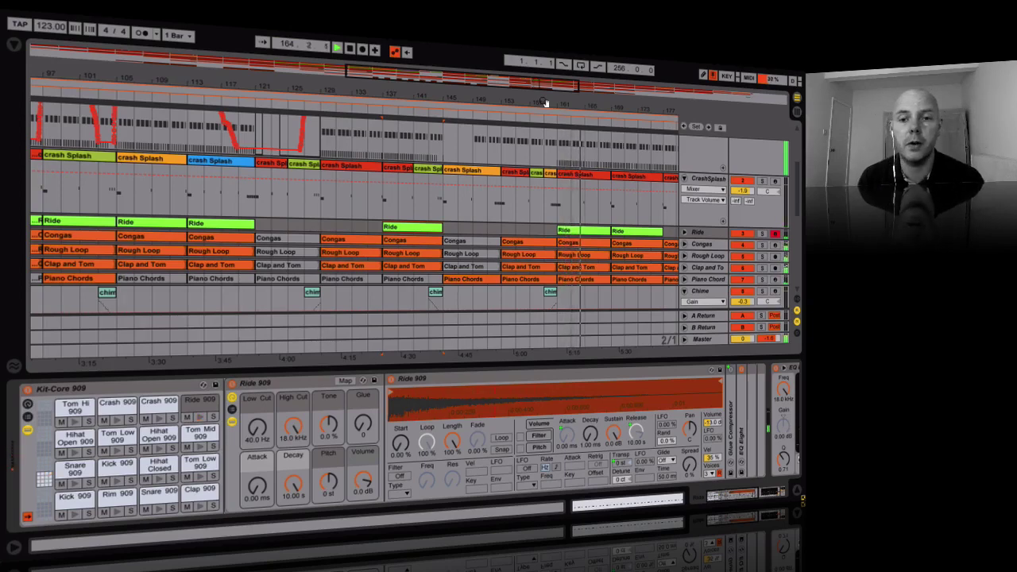
left_click_drag(545, 104, 453, 97)
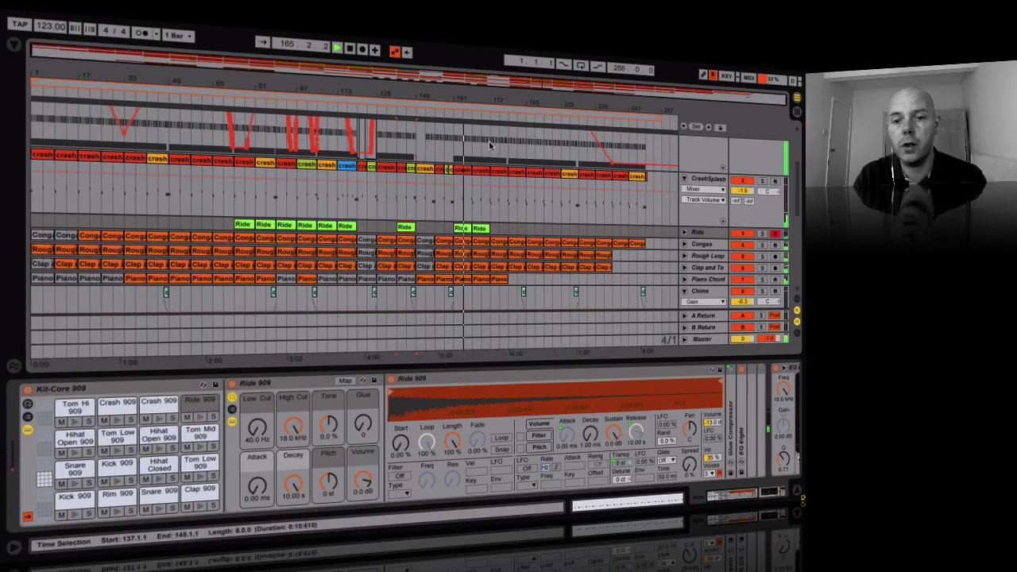
scroll(494, 177, "up", 3)
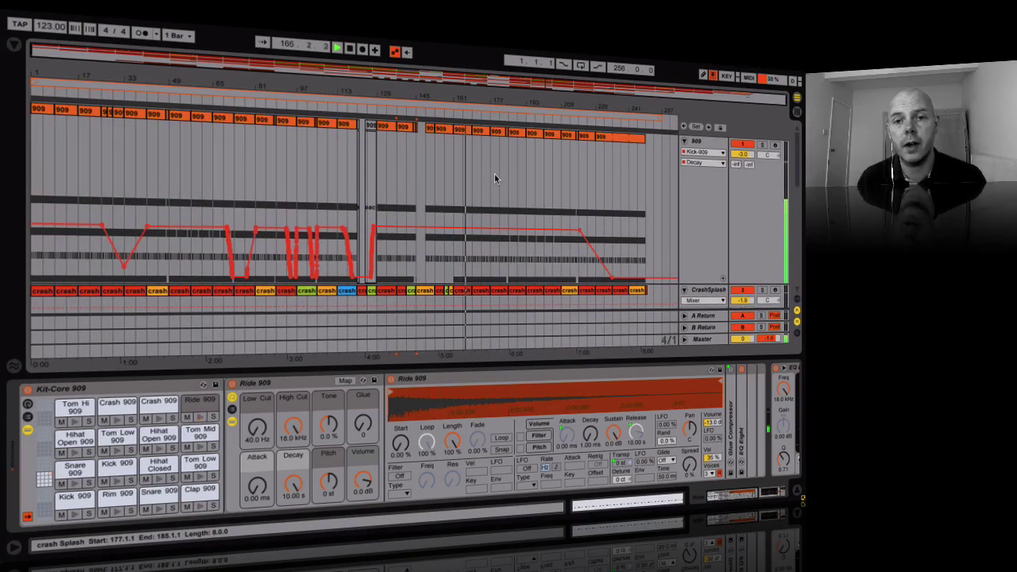
left_click(684, 140)
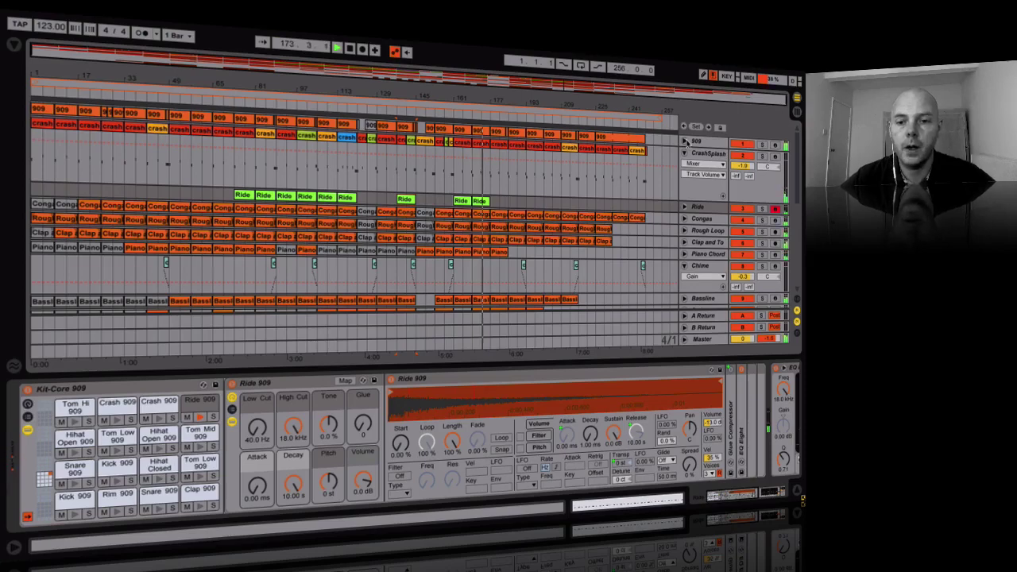
scroll(565, 236, "down", 5)
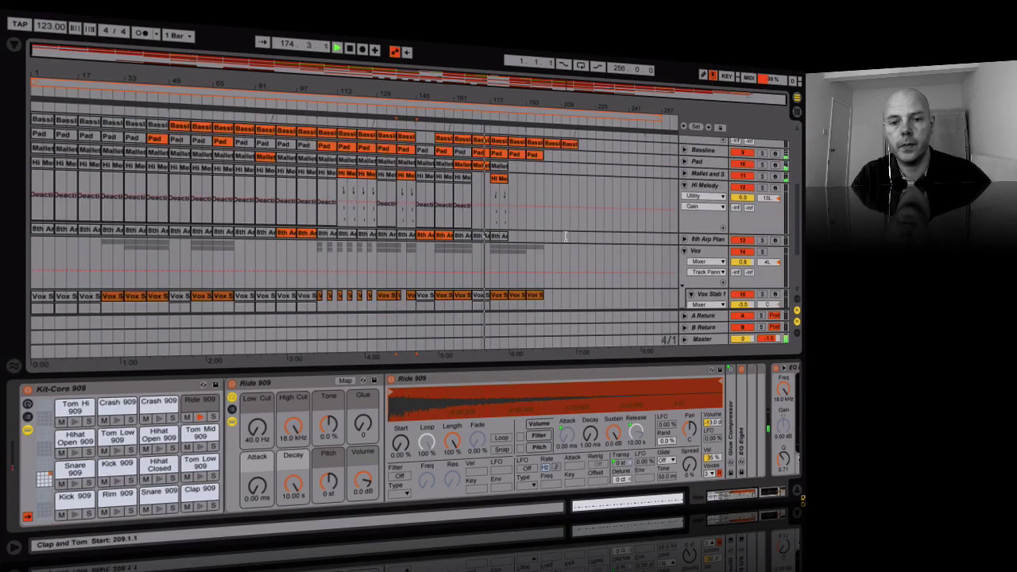
Select the Hi Melody track to show its device chain.
scroll(565, 236, "up", 3)
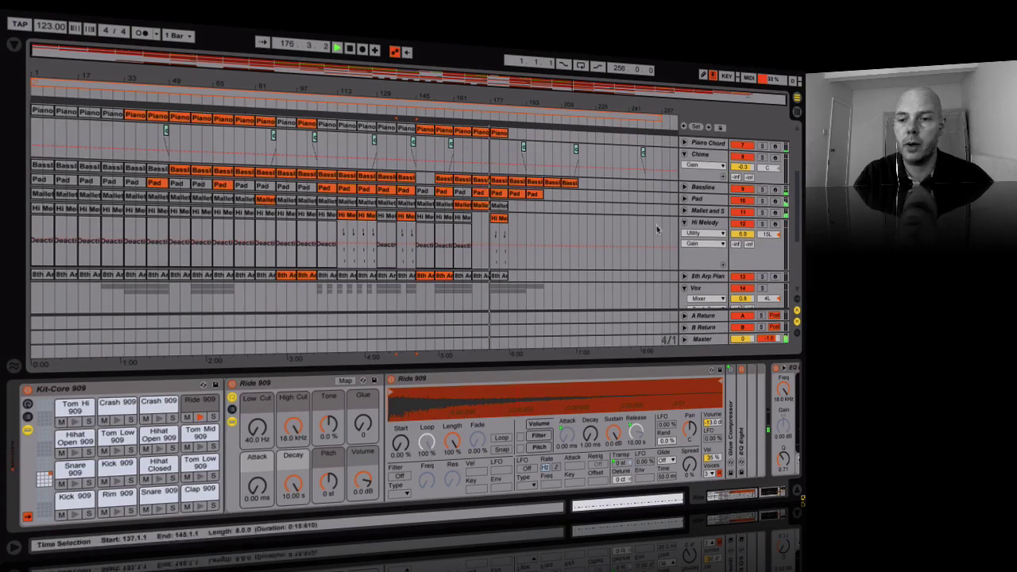
left_click(702, 223)
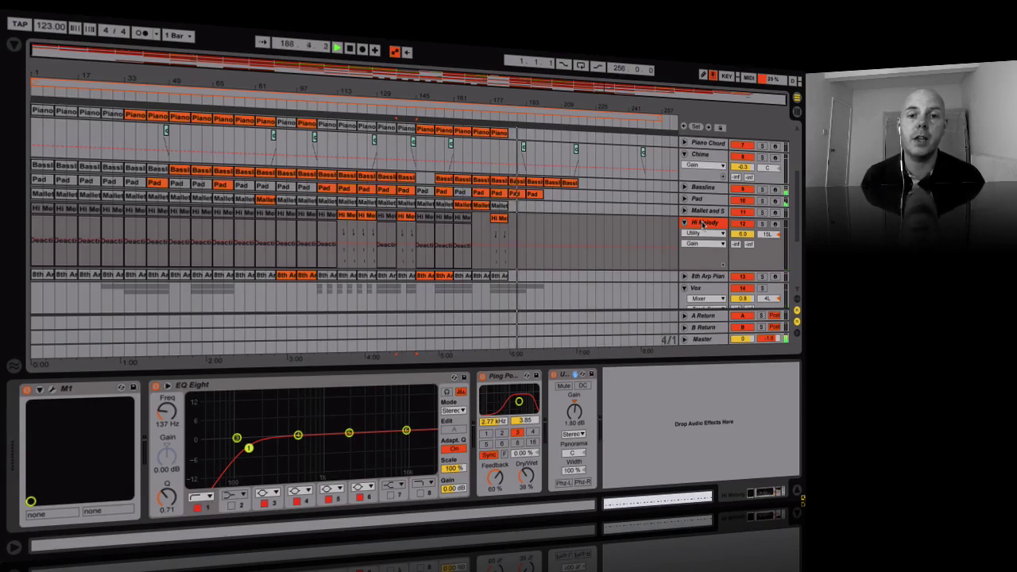
left_click(407, 92)
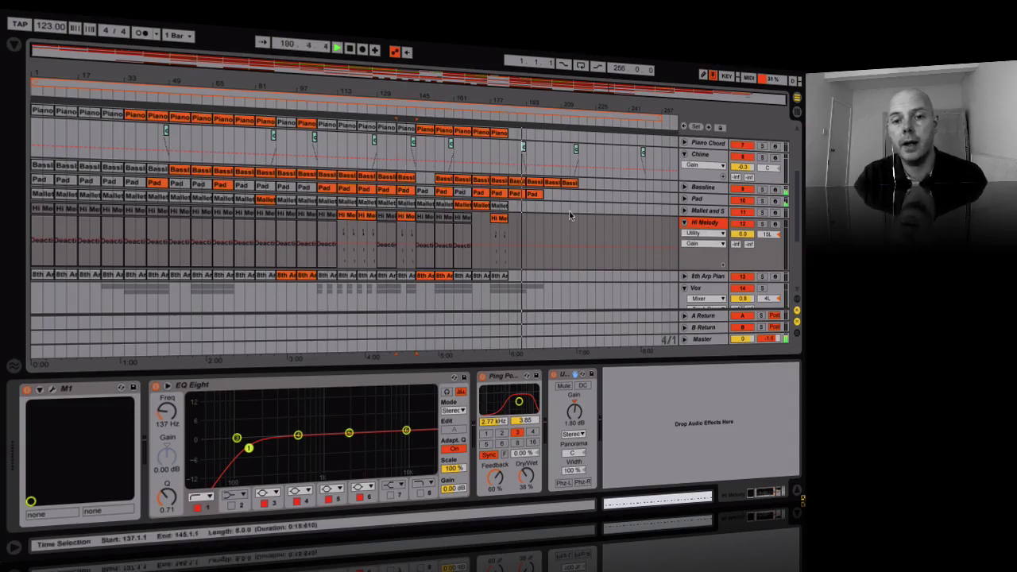
Review the drum and melodic tracks in the closing section and unfold the 909 track to show its Kick 909 Decay automation.
scroll(569, 210, "up", 5)
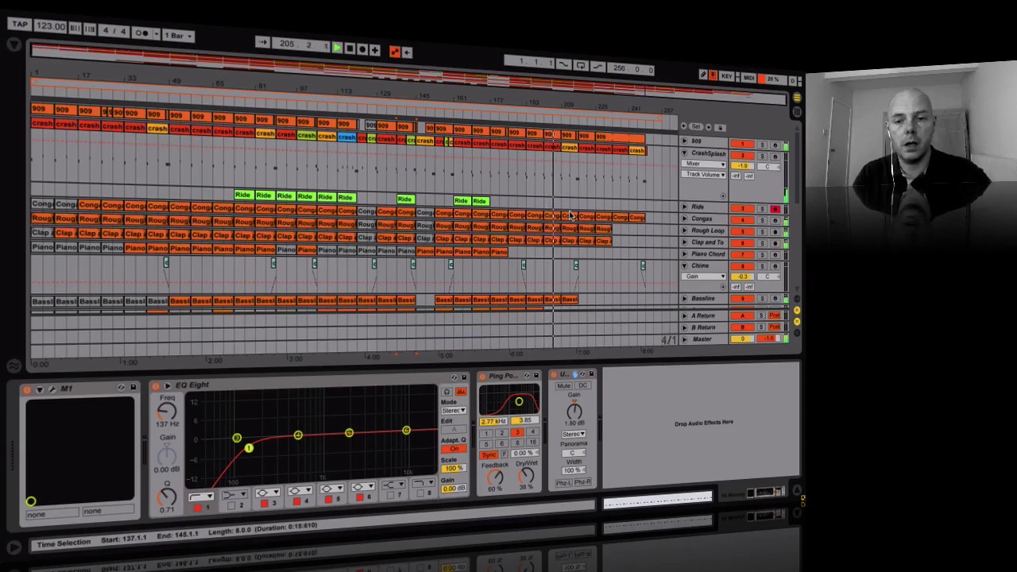
scroll(640, 236, "down", 3)
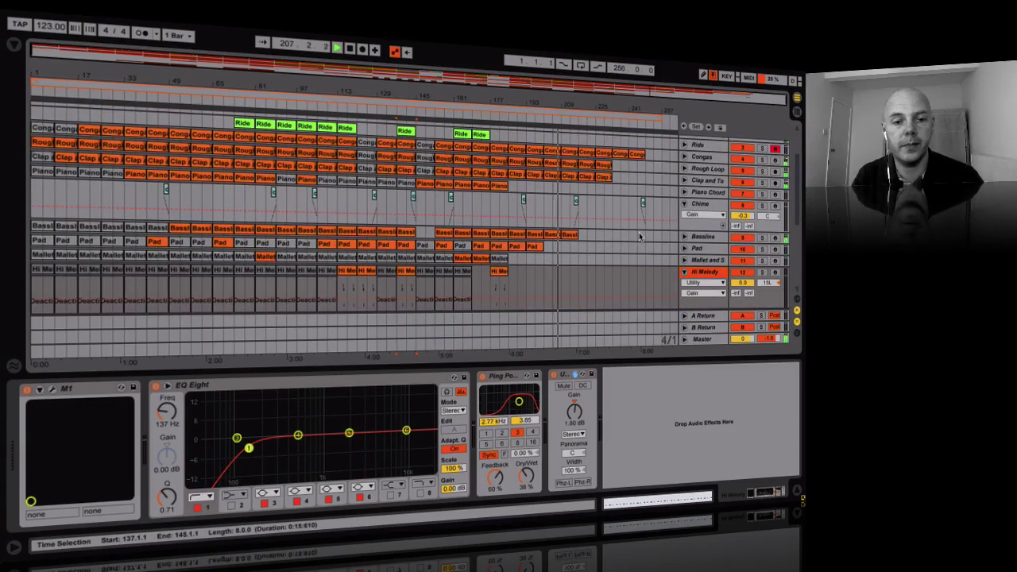
scroll(632, 179, "up", 3)
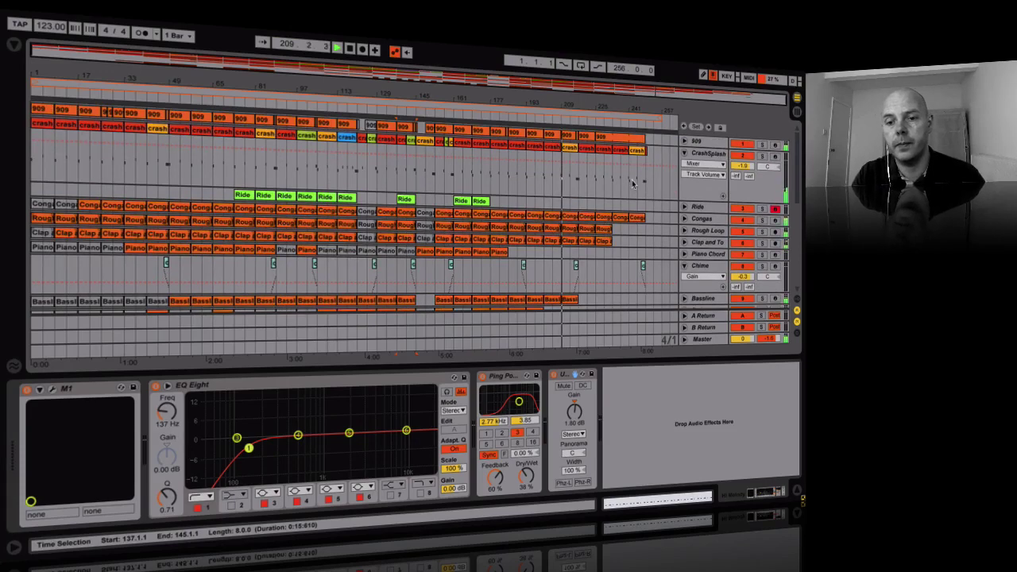
scroll(631, 184, "down", 3)
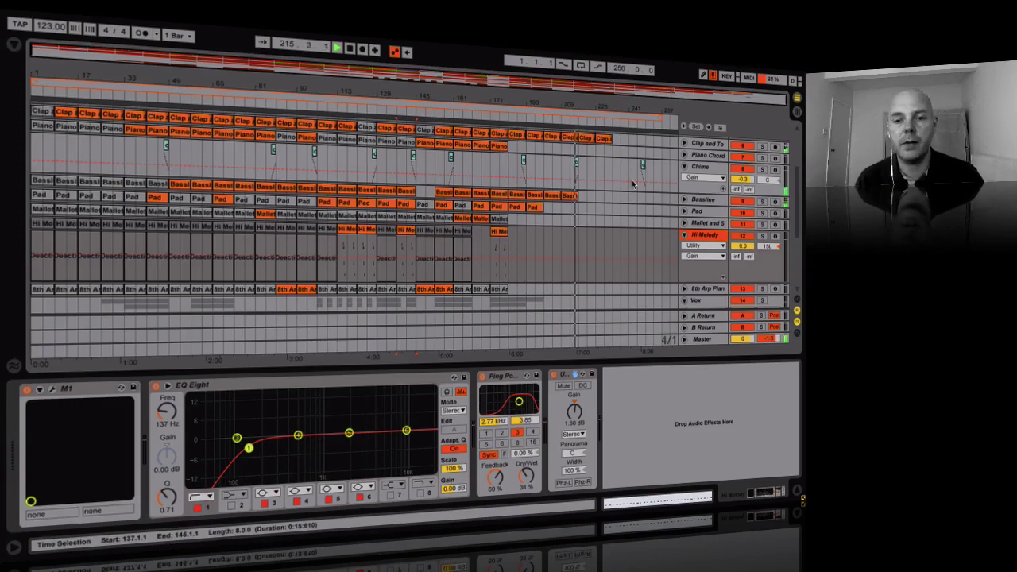
scroll(632, 184, "up", 5)
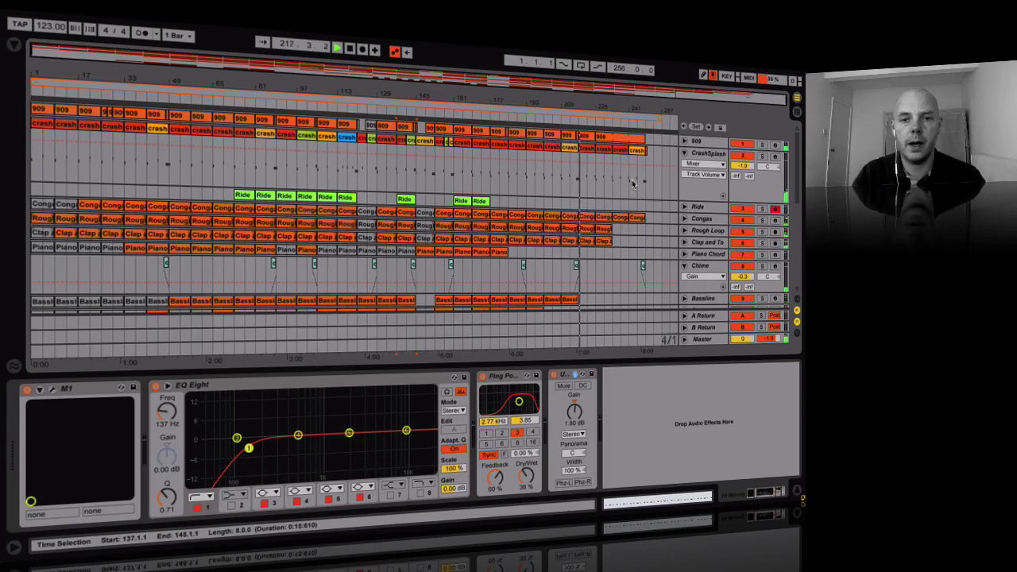
left_click(683, 142)
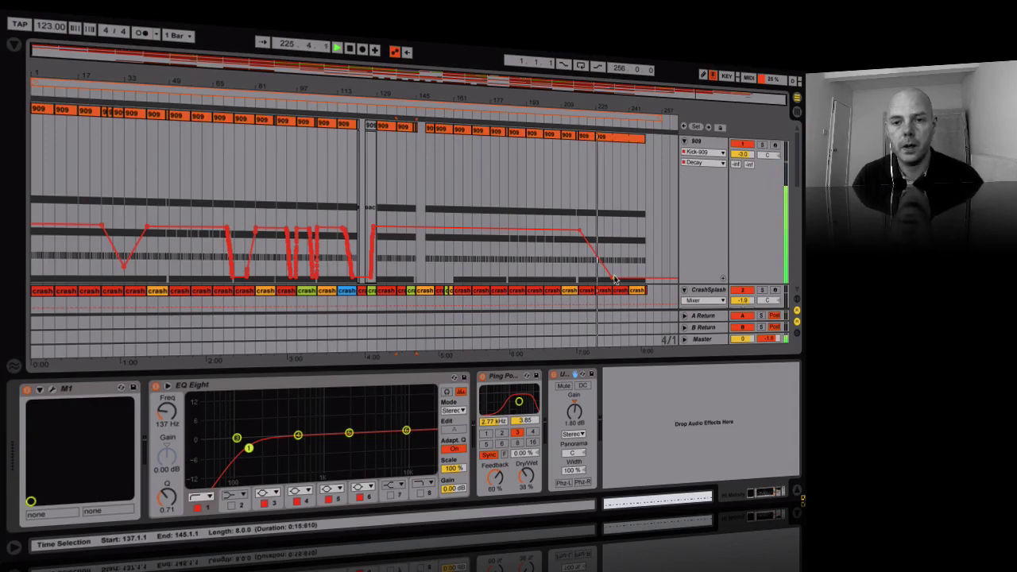
View the percussion and melodic tracks through the outro and stop playback near bar 251.
scroll(642, 194, "down", 5)
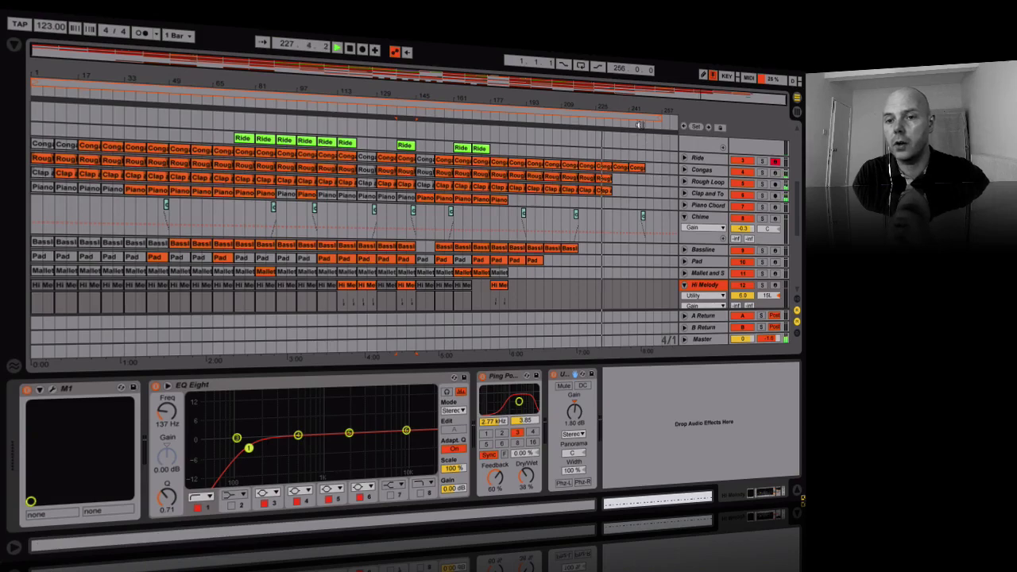
left_click(638, 125)
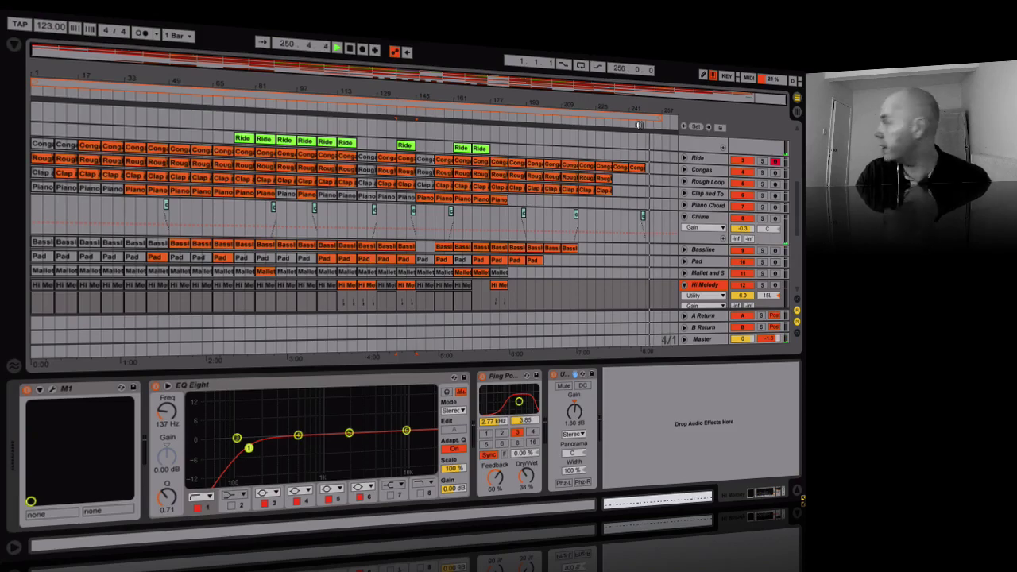
key("space")
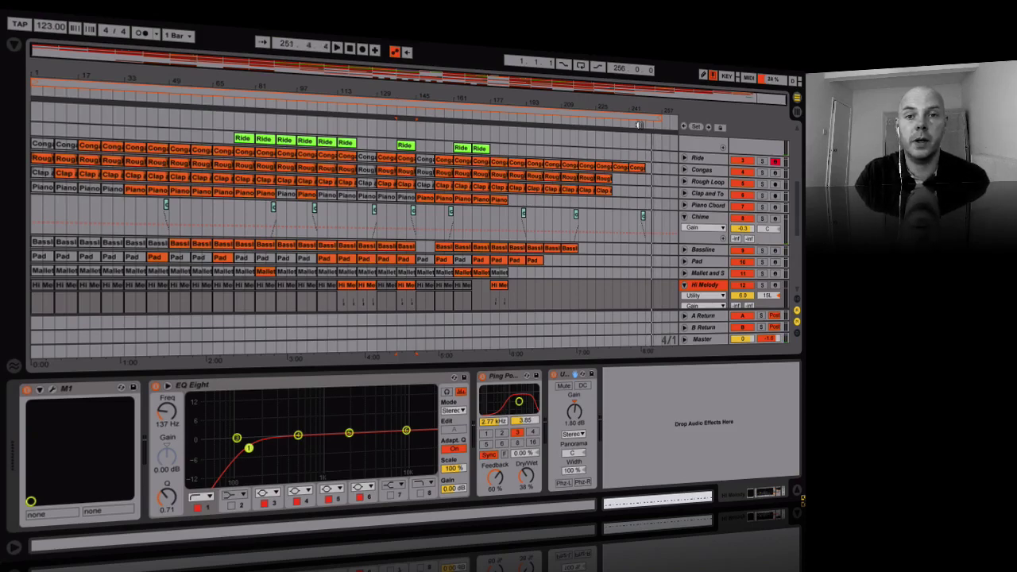